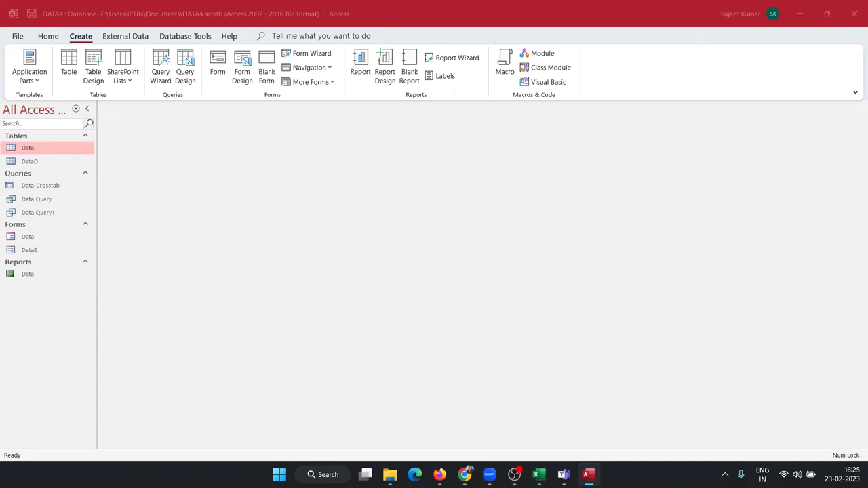
Create a new design query with the Data table, enlarging its field list to show every field.
{"action": "key", "text": "alt+Tab"}
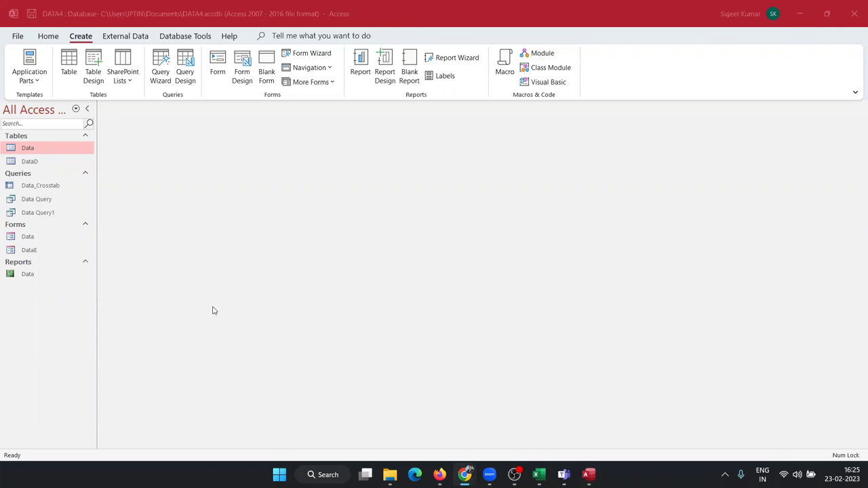
{"action": "left_click", "coordinate": [193, 78]}
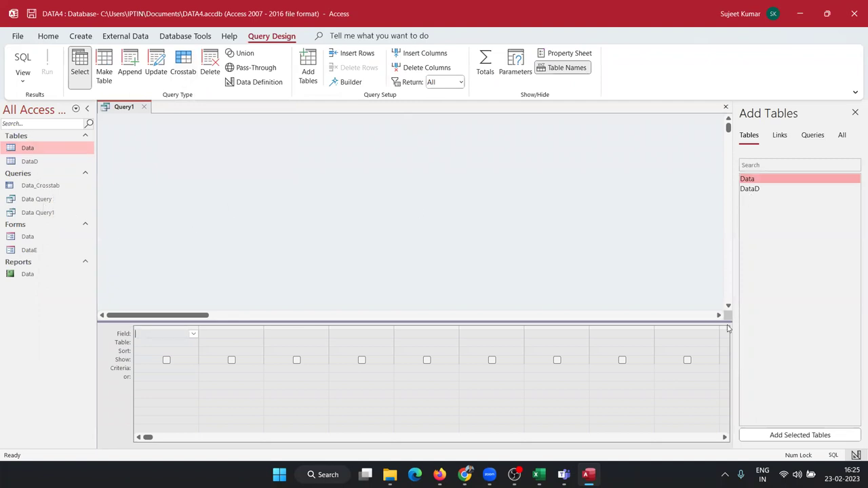
{"action": "left_click", "coordinate": [755, 182]}
{"action": "left_click", "coordinate": [754, 180]}
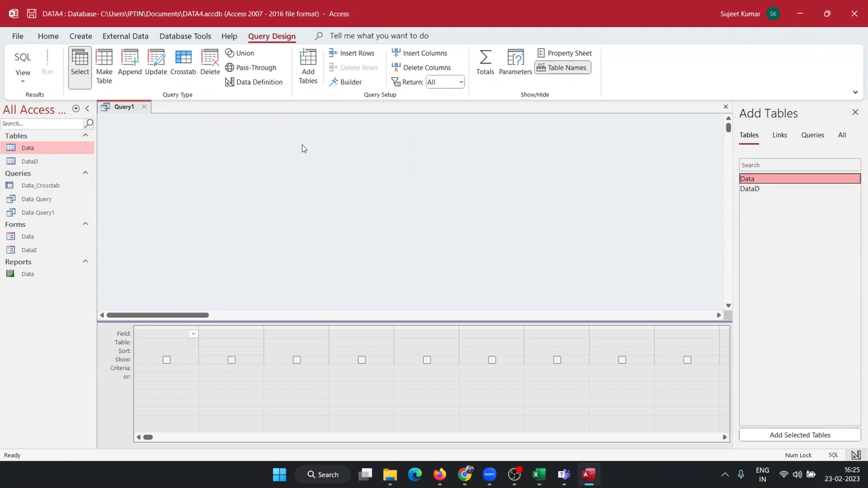
{"action": "left_click_drag", "start_coordinate": [754, 181], "coordinate": [303, 148]}
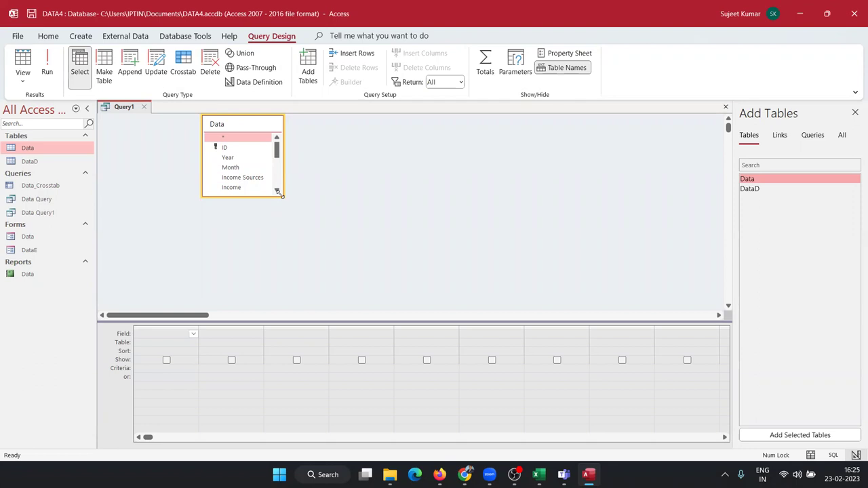
{"action": "left_click_drag", "start_coordinate": [279, 194], "coordinate": [344, 300]}
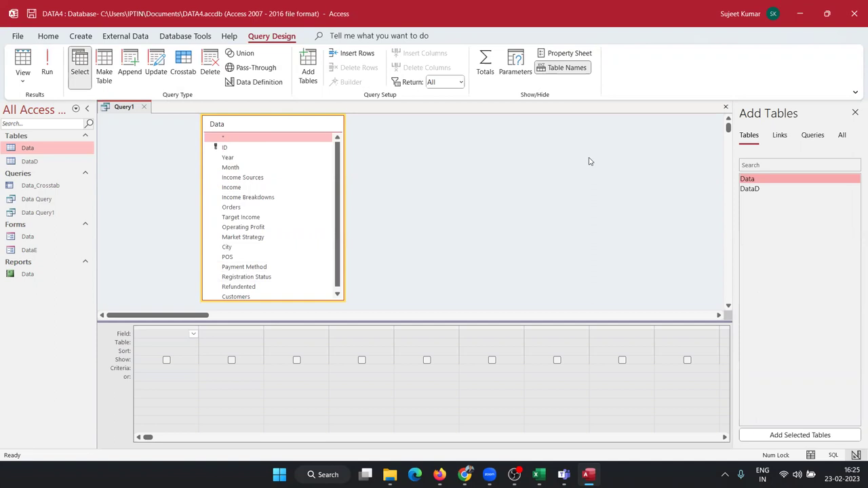
Add Data.* and Month to the grid, filter Month on JAN and hide it.
{"action": "left_click", "coordinate": [223, 138]}
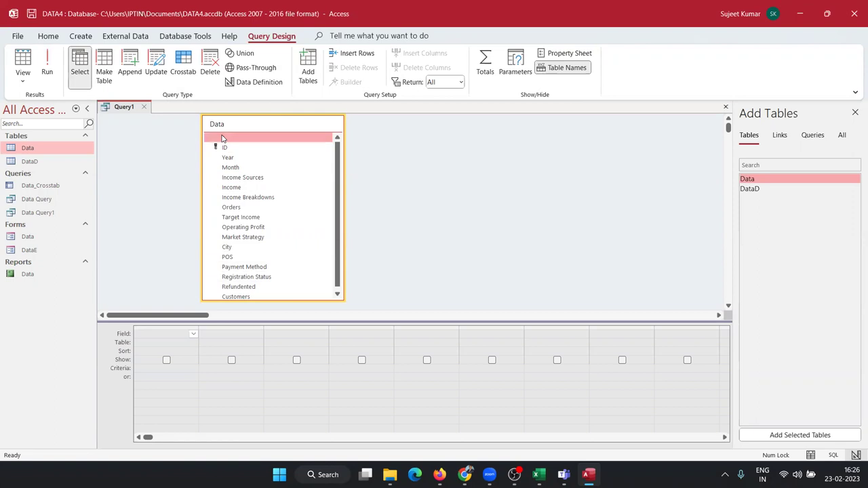
{"action": "double_click", "coordinate": [224, 138]}
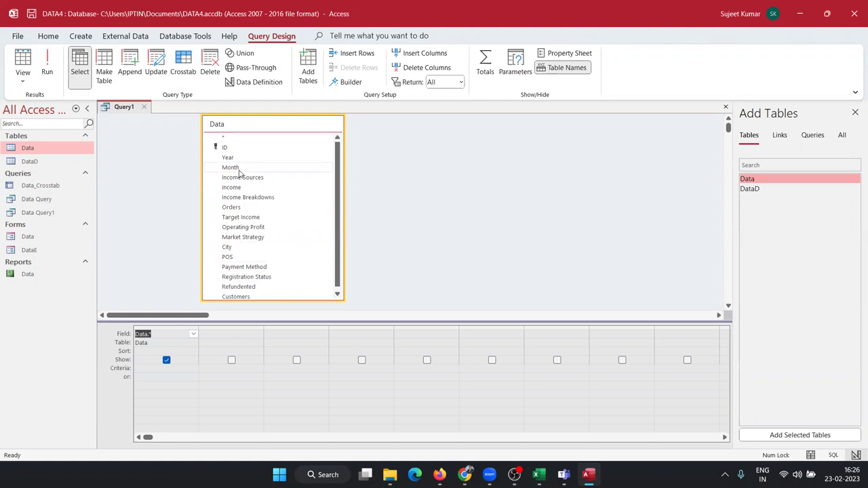
{"action": "double_click", "coordinate": [234, 167]}
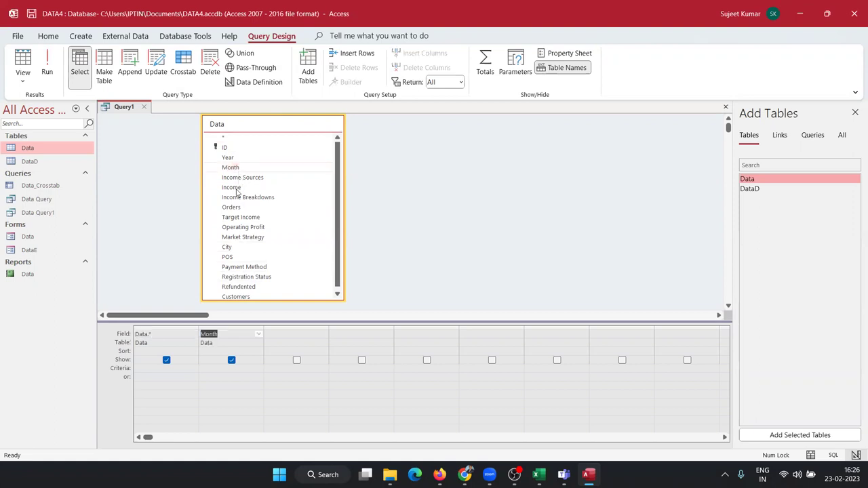
{"action": "left_click", "coordinate": [210, 375]}
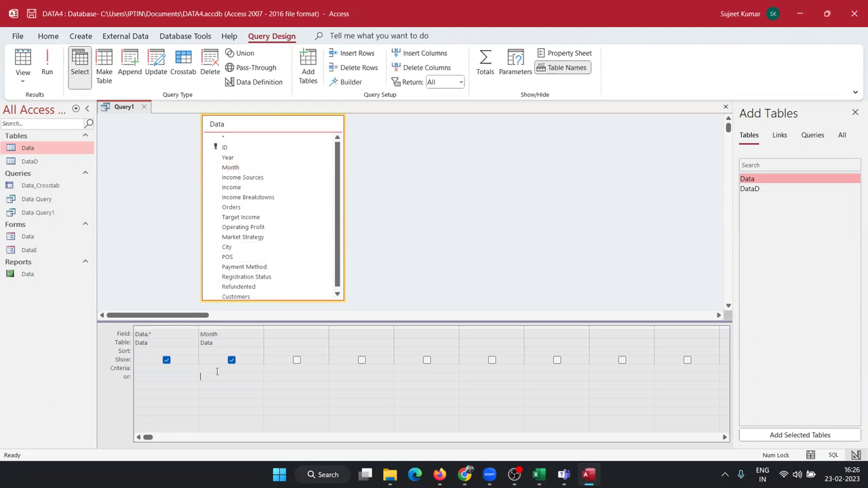
{"action": "type", "text": "JAN"}
{"action": "left_click", "coordinate": [232, 360]}
Save the query design as Query1.
{"action": "left_click", "coordinate": [144, 107]}
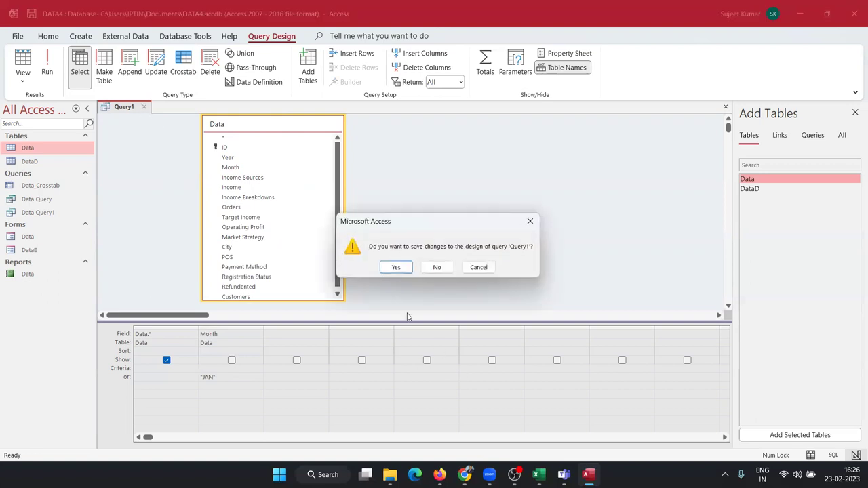
{"action": "left_click", "coordinate": [397, 268]}
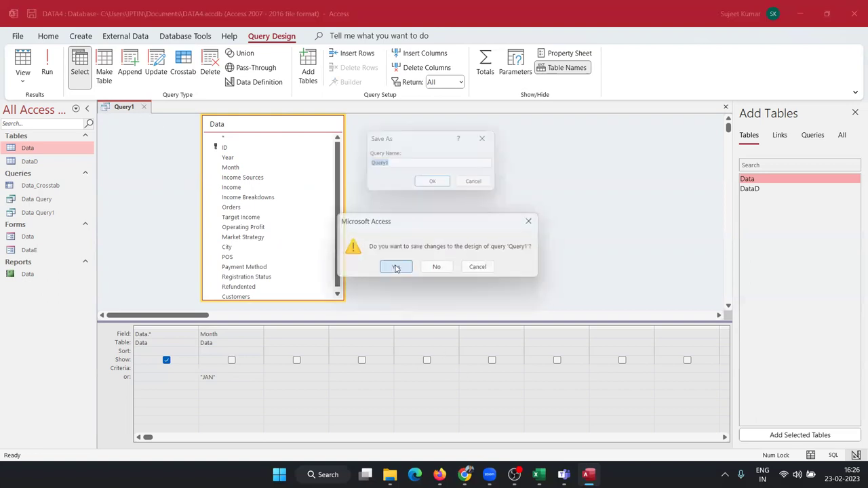
{"action": "left_click", "coordinate": [435, 184]}
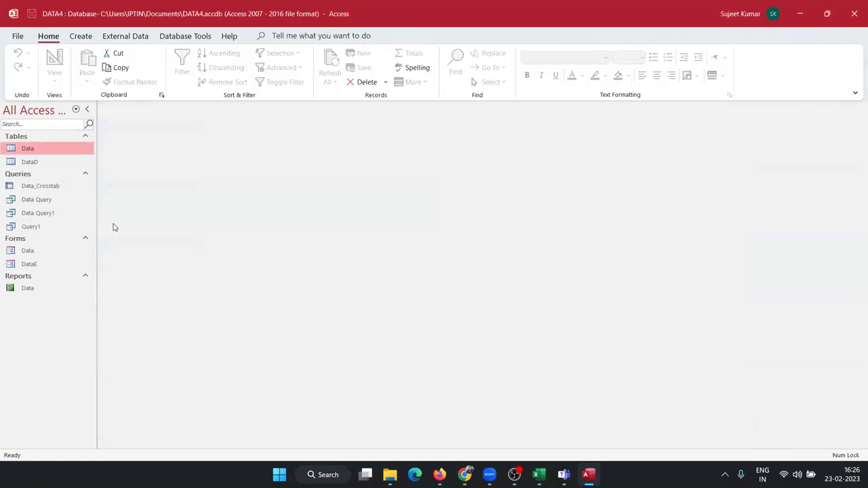
Run Query1 and review its 41 records, all with Month JAN.
{"action": "double_click", "coordinate": [52, 228]}
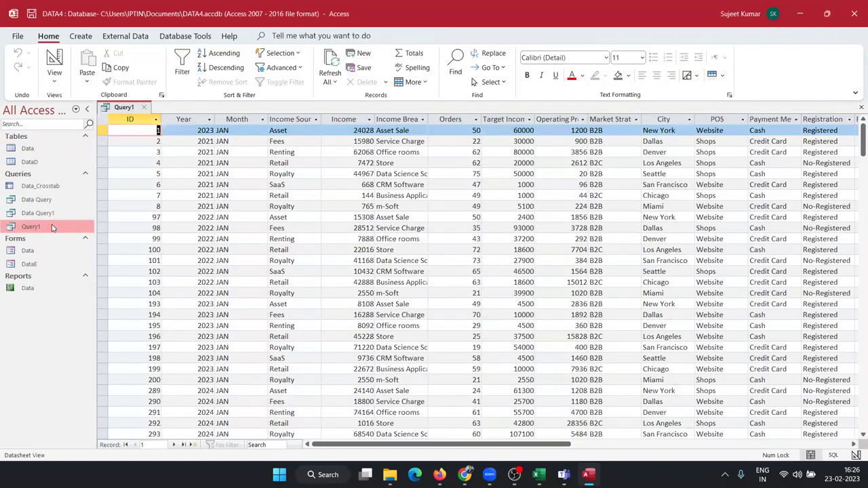
{"action": "left_click", "coordinate": [229, 163]}
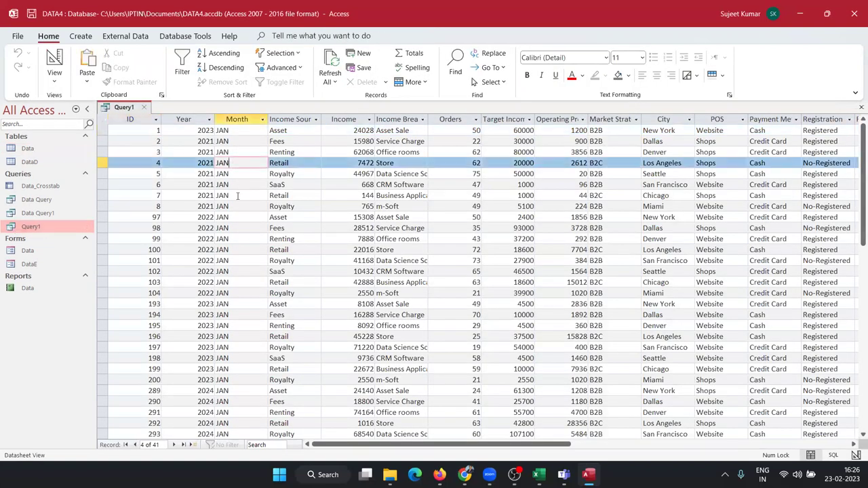
{"action": "scroll", "coordinate": [271, 257], "scroll_direction": "down", "scroll_amount": 4}
{"action": "scroll", "coordinate": [319, 312], "scroll_direction": "down", "scroll_amount": 3}
{"action": "scroll", "coordinate": [368, 382], "scroll_direction": "up", "scroll_amount": 6}
{"action": "scroll", "coordinate": [383, 413], "scroll_direction": "up", "scroll_amount": 1}
{"action": "left_click_drag", "start_coordinate": [396, 444], "coordinate": [561, 474]}
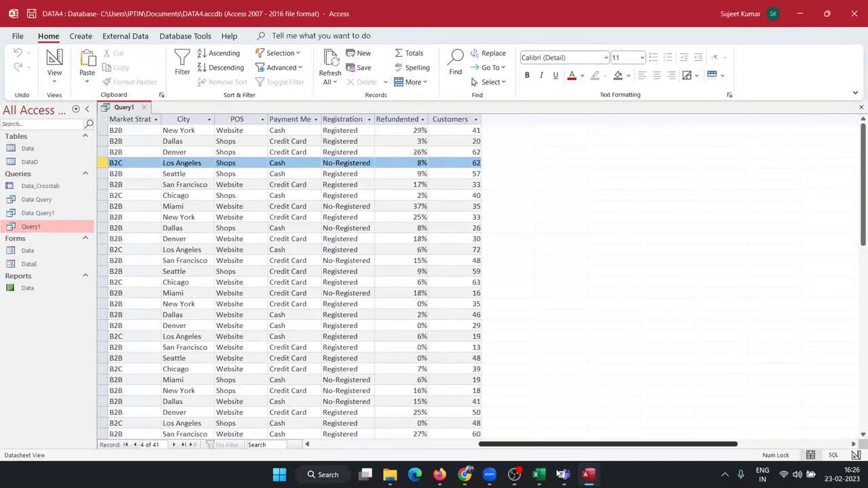
{"action": "scroll", "coordinate": [411, 445], "scroll_direction": "left", "scroll_amount": 2}
{"action": "scroll", "coordinate": [319, 427], "scroll_direction": "left", "scroll_amount": 5}
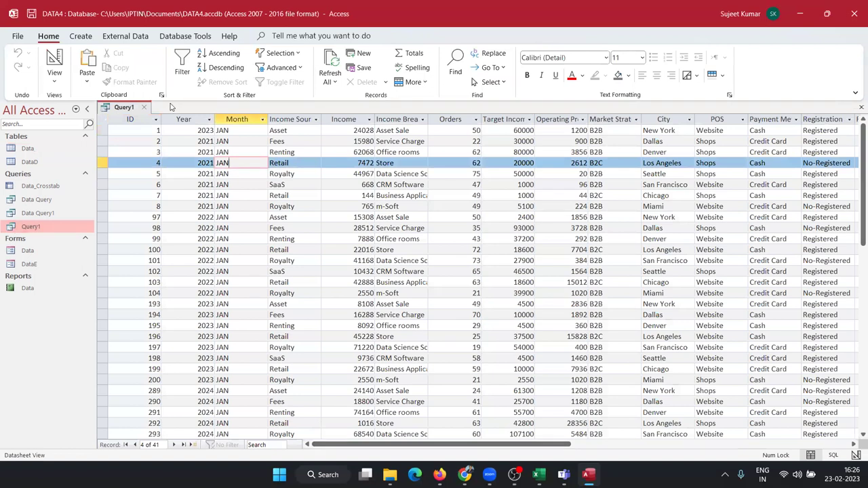
Make Query1's Month column visible in the results and save the design.
{"action": "left_click", "coordinate": [144, 108]}
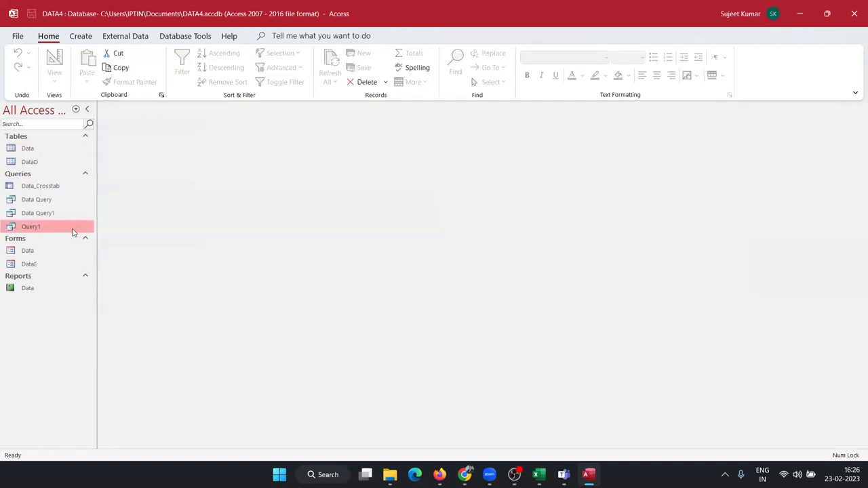
{"action": "right_click", "coordinate": [73, 229]}
{"action": "left_click", "coordinate": [106, 254]}
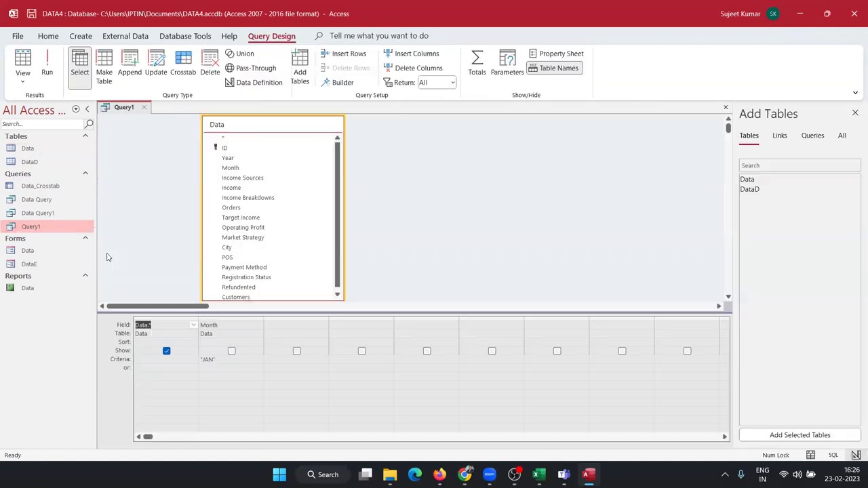
{"action": "left_click", "coordinate": [232, 351]}
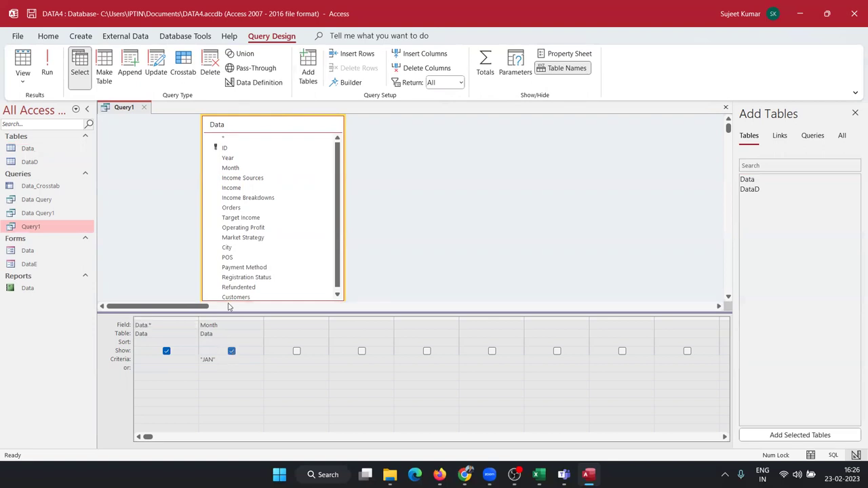
{"action": "left_click", "coordinate": [144, 107]}
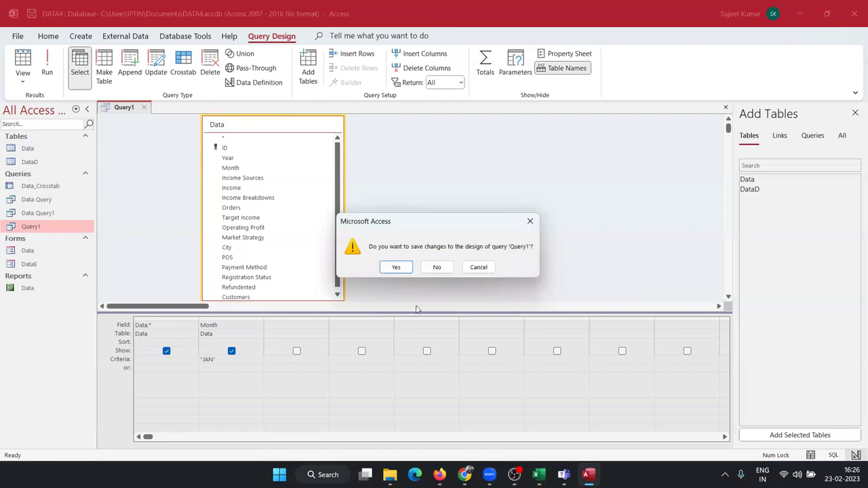
{"action": "left_click", "coordinate": [384, 268]}
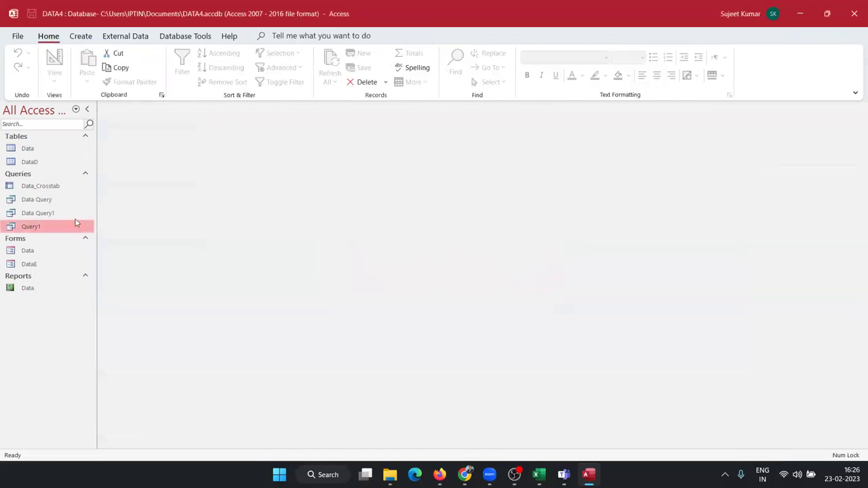
Open the Data Query1 and Query1 datasheets to compare them, then close both.
{"action": "double_click", "coordinate": [75, 217]}
{"action": "double_click", "coordinate": [67, 227]}
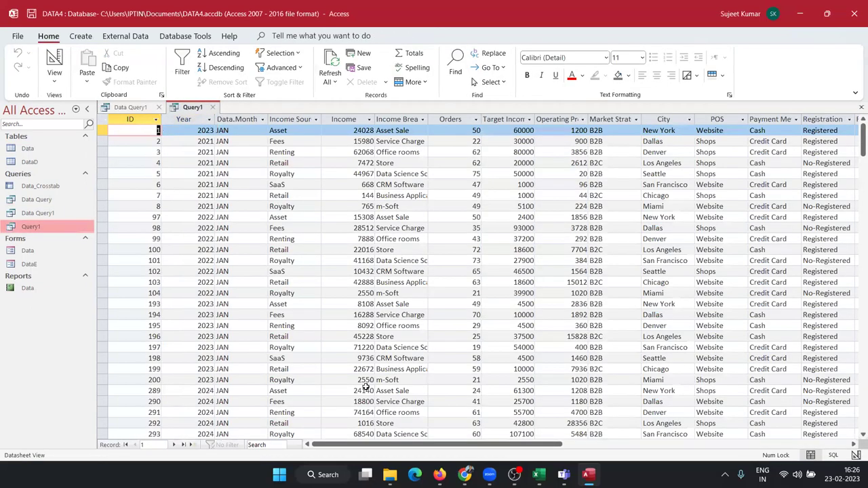
{"action": "mouse_move", "coordinate": [374, 444]}
{"action": "left_mouse_down"}
{"action": "mouse_move", "coordinate": [542, 460]}
{"action": "mouse_move", "coordinate": [2, 288]}
{"action": "left_mouse_up"}
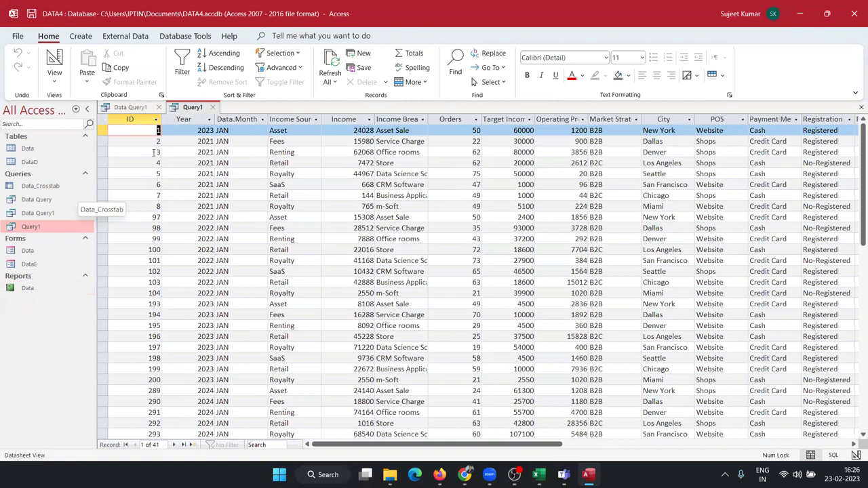
{"action": "left_click", "coordinate": [155, 110]}
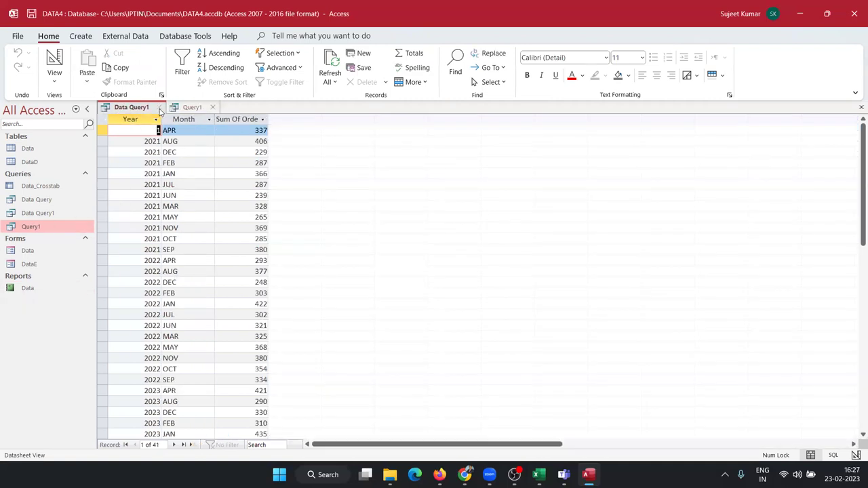
{"action": "left_click", "coordinate": [158, 108]}
{"action": "left_click", "coordinate": [145, 109]}
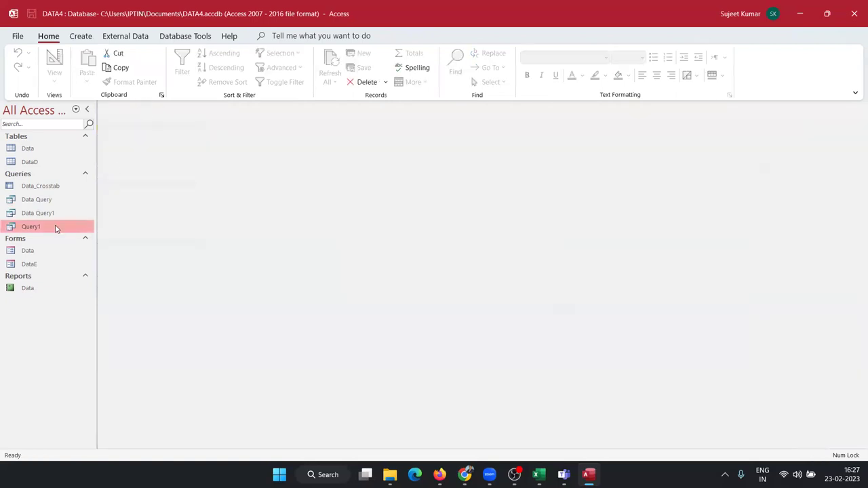
Reopen Query1 in Design View from the Navigation Pane.
{"action": "right_click", "coordinate": [58, 228]}
{"action": "left_click", "coordinate": [76, 251]}
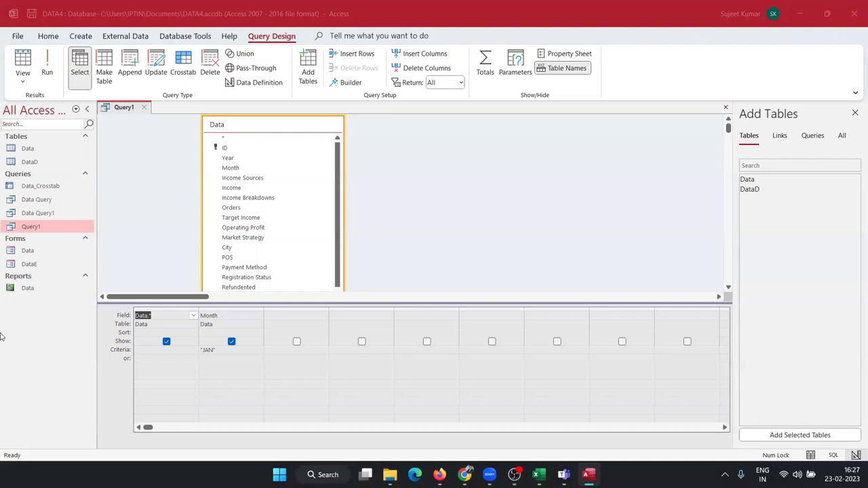
Delete the JAN criterion and remove Month from the second grid column.
{"action": "left_click", "coordinate": [219, 321]}
{"action": "left_click", "coordinate": [221, 350]}
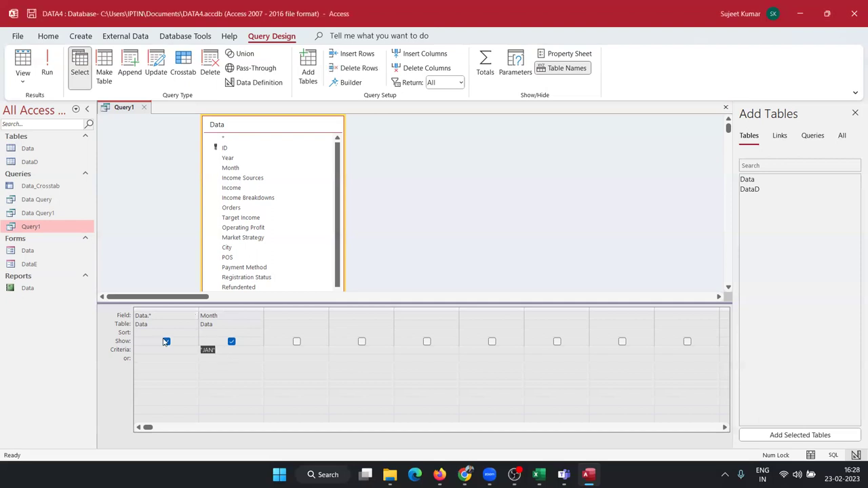
{"action": "key", "text": "Delete"}
{"action": "key", "text": "Up"}
{"action": "key", "text": "Up"}
{"action": "key", "text": "Up"}
{"action": "left_click", "coordinate": [215, 323]}
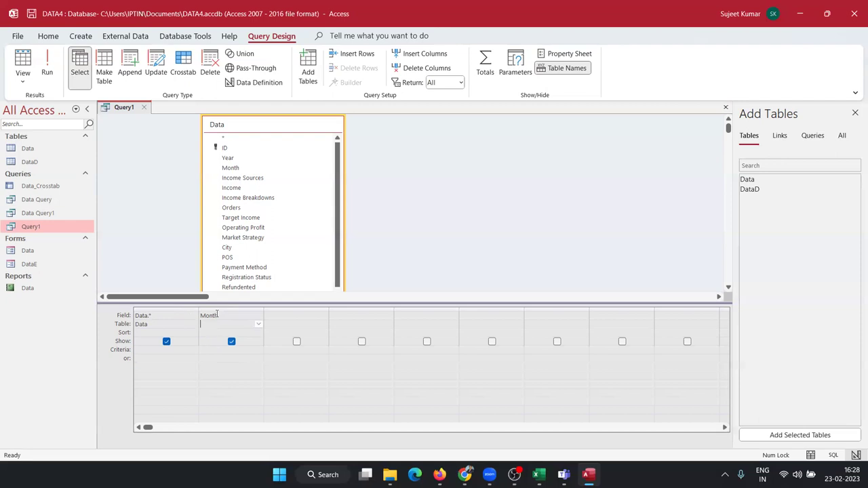
{"action": "double_click", "coordinate": [214, 315]}
{"action": "key", "text": "Delete"}
Select the Data.* field in the first grid column for replacement.
{"action": "left_click", "coordinate": [163, 316]}
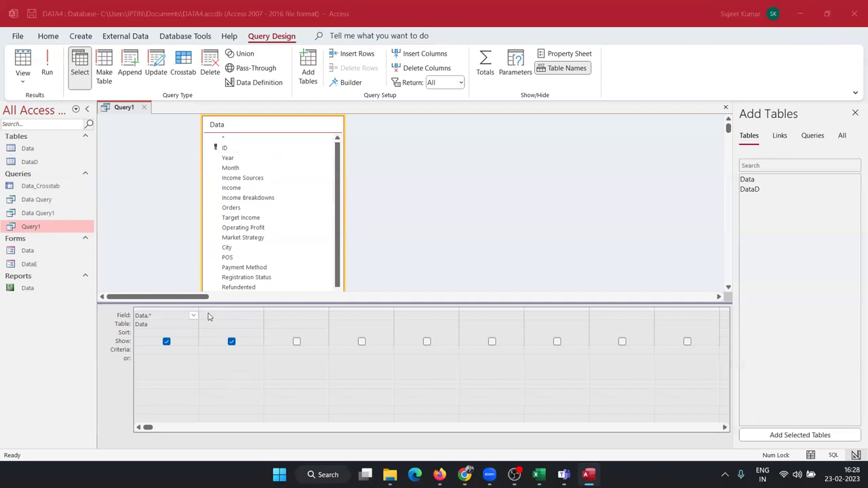
{"action": "left_click", "coordinate": [168, 310]}
{"action": "left_click", "coordinate": [180, 317]}
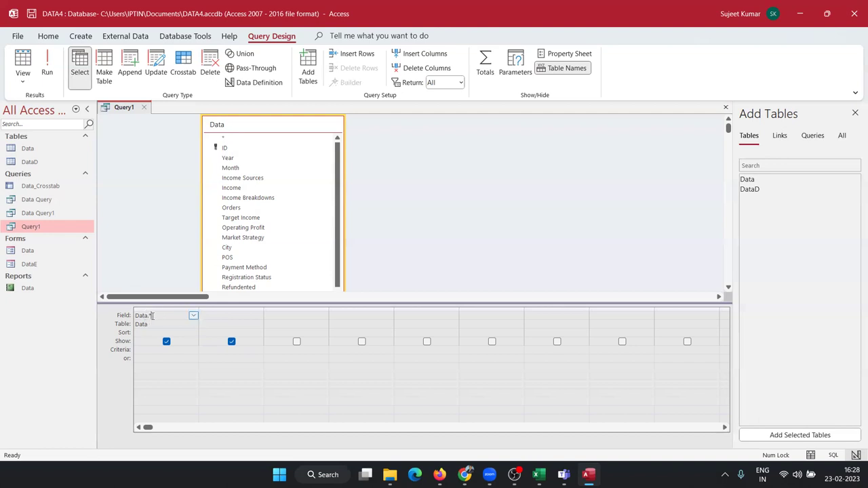
{"action": "left_click", "coordinate": [120, 311]}
Replace Data.* in the first column with the ID field.
{"action": "left_click", "coordinate": [194, 315]}
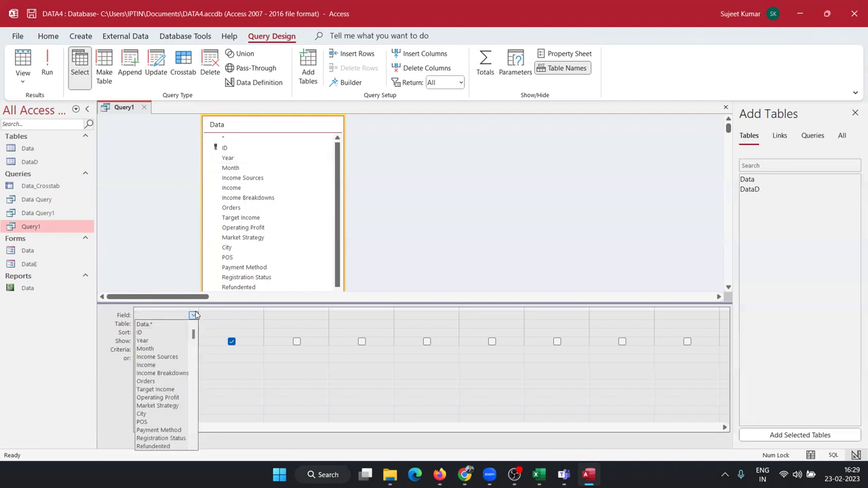
{"action": "left_click", "coordinate": [171, 332]}
{"action": "left_click", "coordinate": [232, 313]}
Add Year, Month, Income Sources, Orders and City to the grid and close the design.
{"action": "double_click", "coordinate": [240, 162]}
{"action": "double_click", "coordinate": [241, 168]}
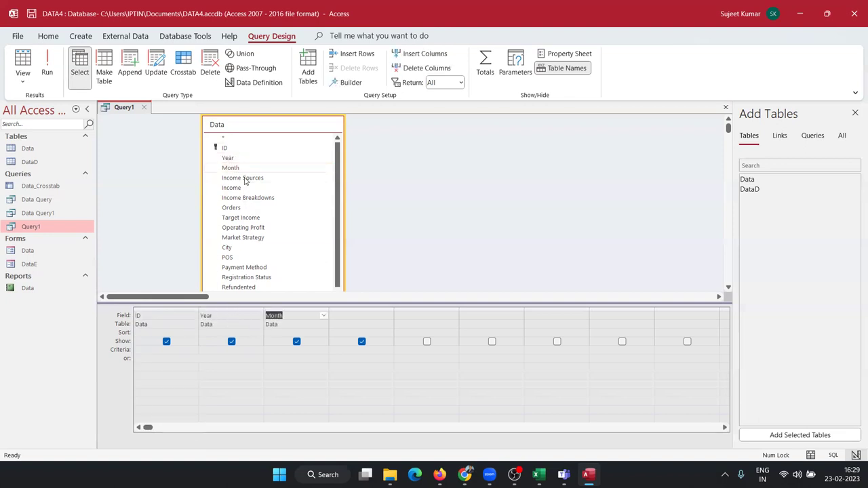
{"action": "double_click", "coordinate": [244, 178]}
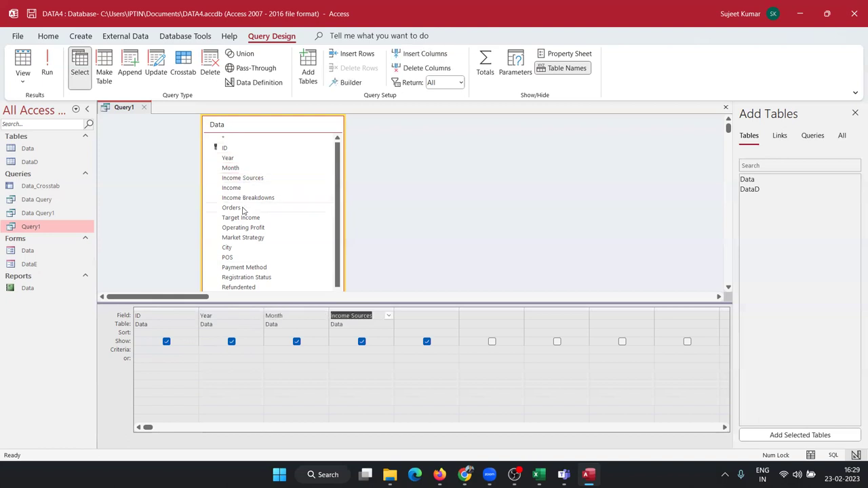
{"action": "double_click", "coordinate": [234, 207]}
{"action": "double_click", "coordinate": [243, 248]}
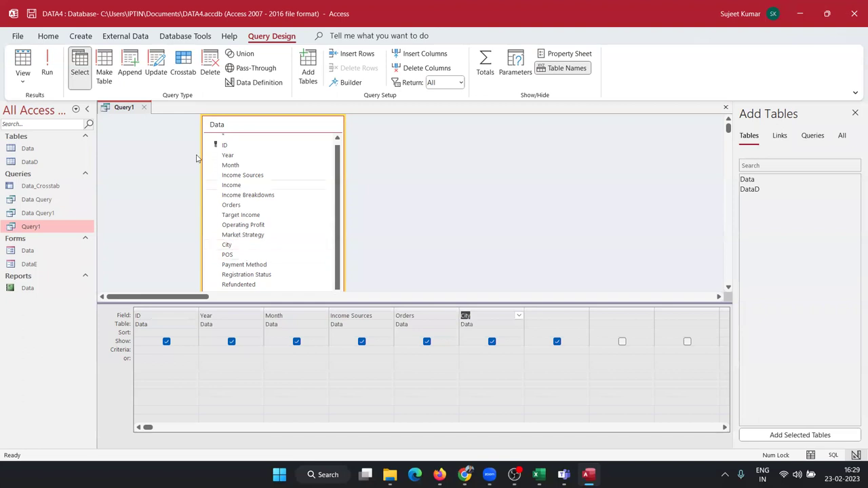
{"action": "left_click", "coordinate": [144, 108]}
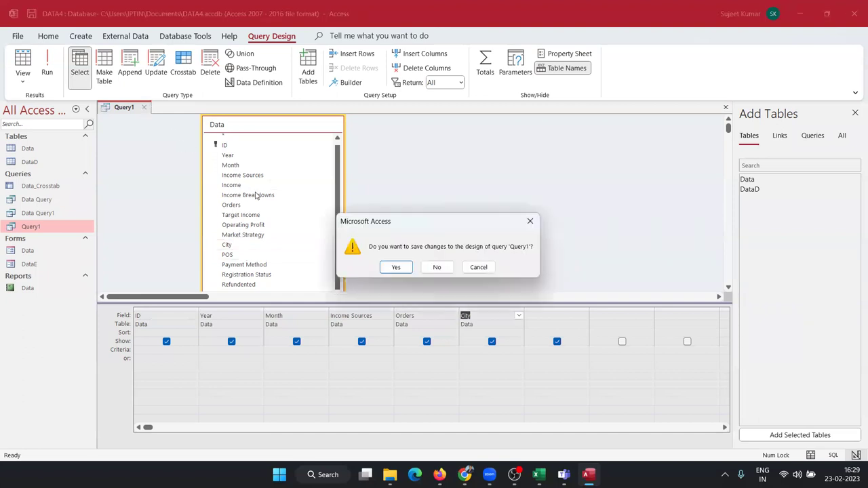
Save Query1, check its six-column results from ID to City, and reopen its design.
{"action": "left_click", "coordinate": [398, 269]}
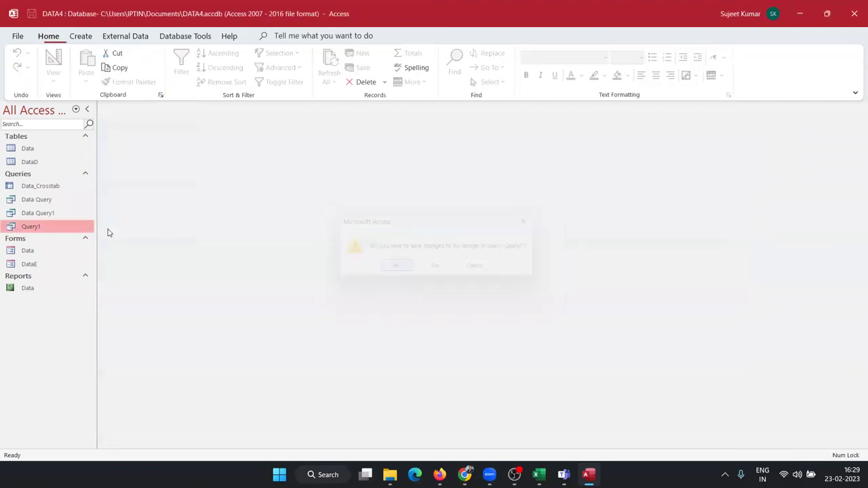
{"action": "double_click", "coordinate": [88, 230]}
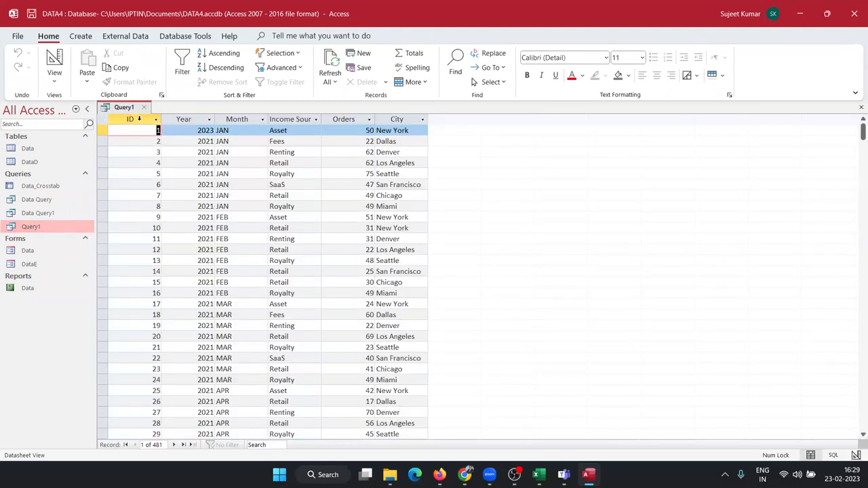
{"action": "left_click_drag", "start_coordinate": [139, 121], "coordinate": [396, 139]}
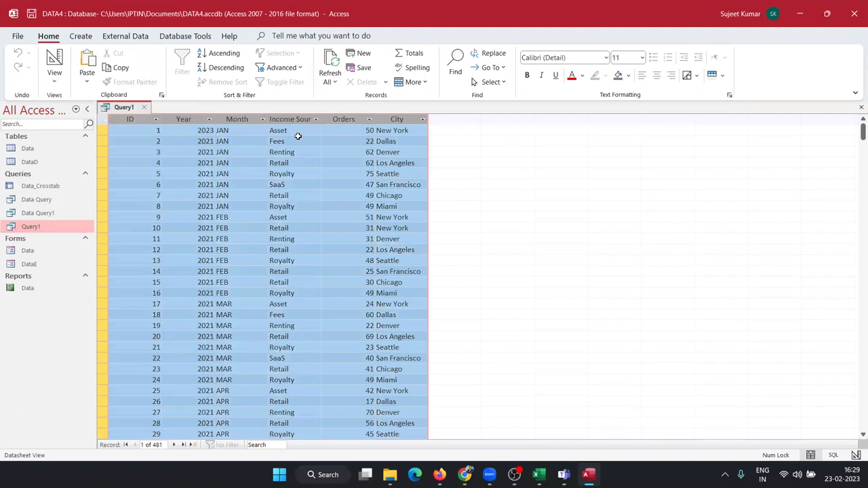
{"action": "left_click", "coordinate": [144, 109]}
{"action": "right_click", "coordinate": [53, 232]}
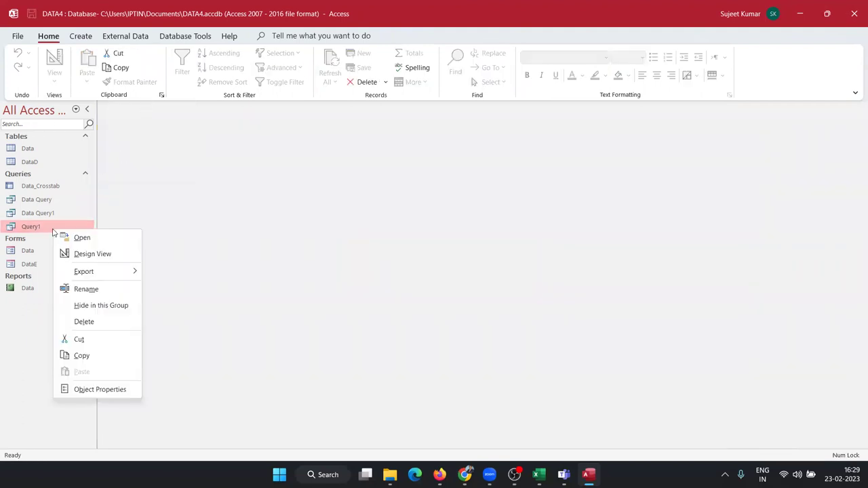
{"action": "left_click", "coordinate": [94, 255]}
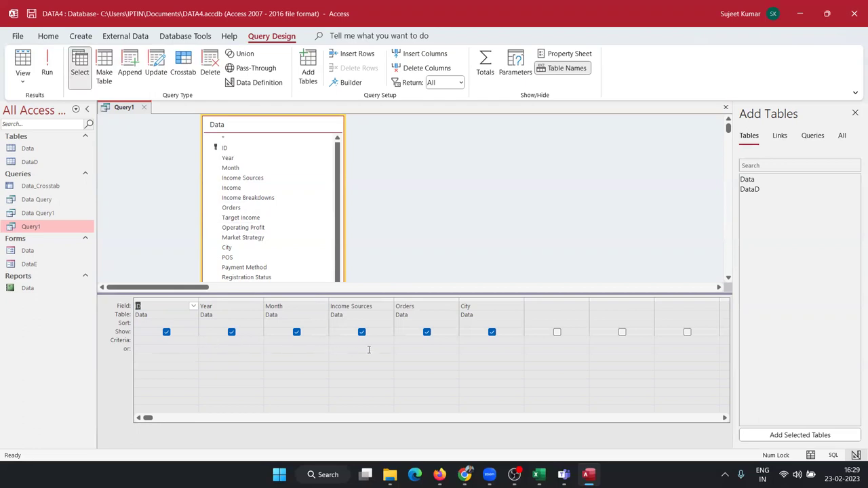
Enter the parameter criterion [Enter Month Hare] under the Month column.
{"action": "left_click", "coordinate": [316, 343]}
{"action": "type", "text": "["}
{"action": "type", "text": "Enter Month H"}
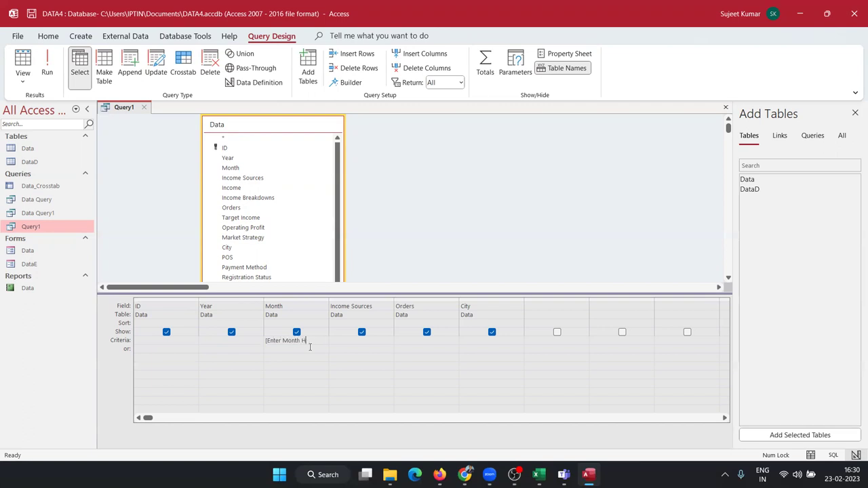
{"action": "type", "text": "are"}
{"action": "type", "text": "]"}
Save Query1 and run it, answering the month prompt with FEB.
{"action": "left_click", "coordinate": [143, 108]}
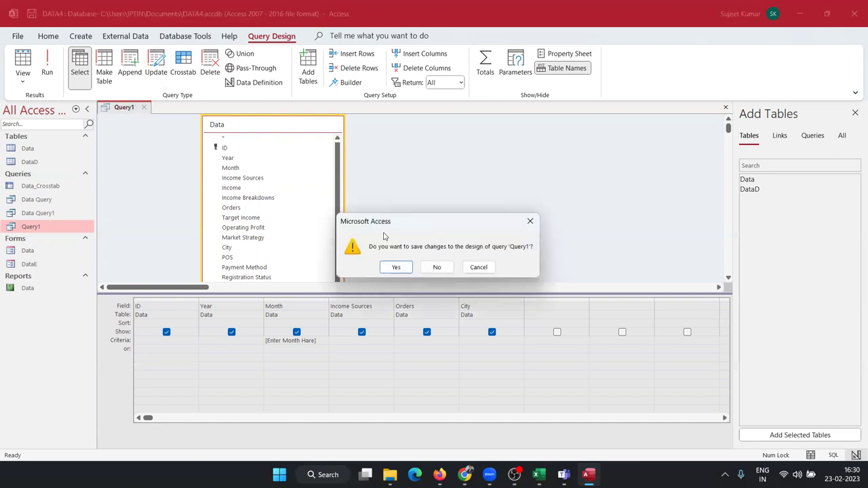
{"action": "left_click", "coordinate": [401, 267]}
{"action": "double_click", "coordinate": [54, 225]}
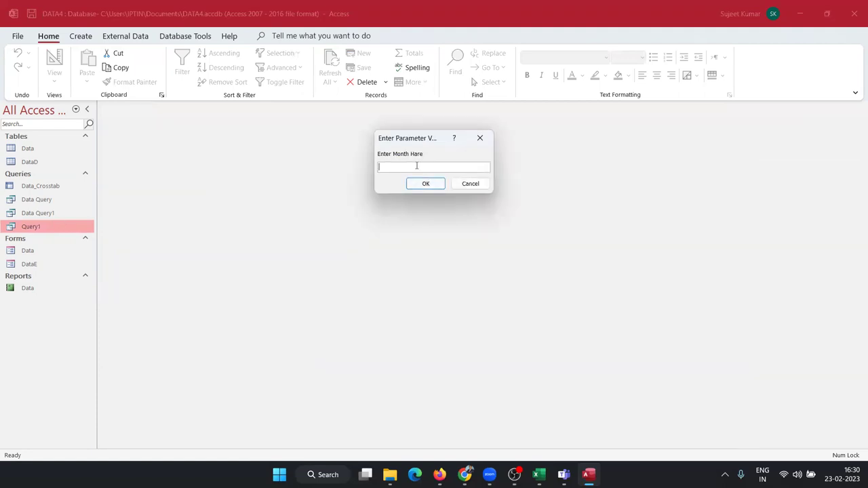
{"action": "type", "text": "FEB"}
{"action": "left_click", "coordinate": [426, 185]}
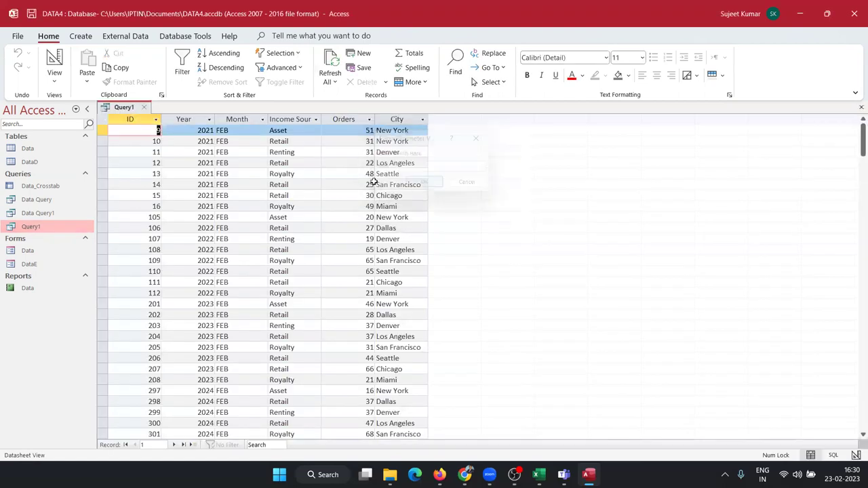
Review the 40 FEB records returned, then close the datasheet.
{"action": "left_click", "coordinate": [227, 141]}
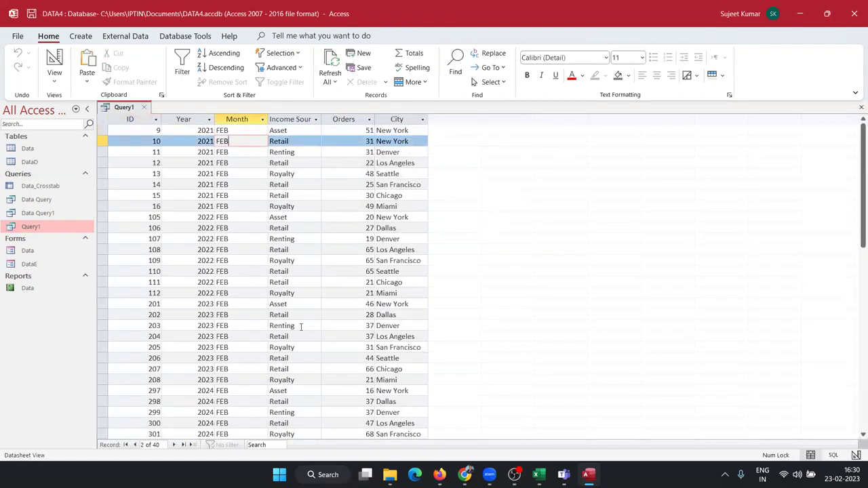
{"action": "scroll", "coordinate": [303, 316], "scroll_direction": "down", "scroll_amount": 2}
{"action": "scroll", "coordinate": [304, 316], "scroll_direction": "down", "scroll_amount": 5}
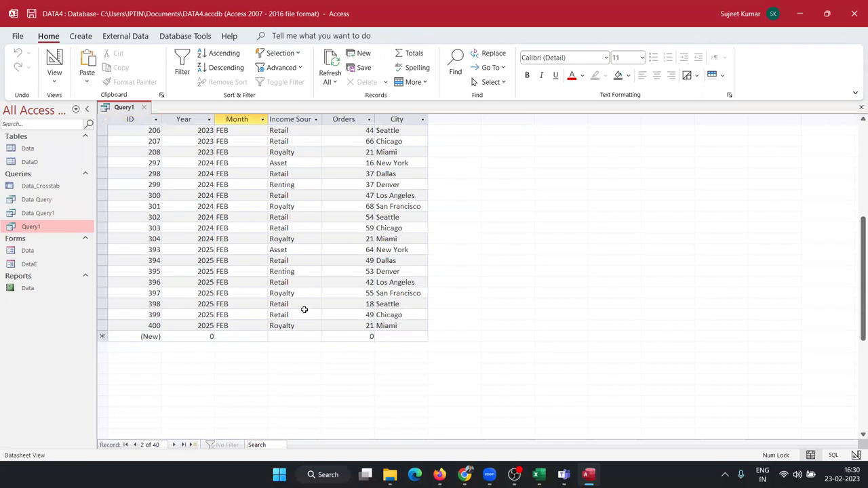
{"action": "scroll", "coordinate": [304, 312], "scroll_direction": "up", "scroll_amount": 4}
{"action": "scroll", "coordinate": [304, 309], "scroll_direction": "up", "scroll_amount": 3}
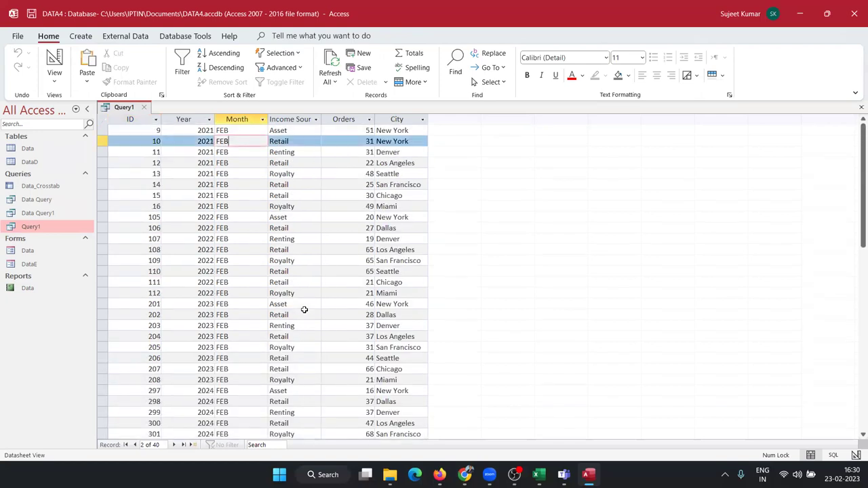
{"action": "left_click", "coordinate": [145, 108]}
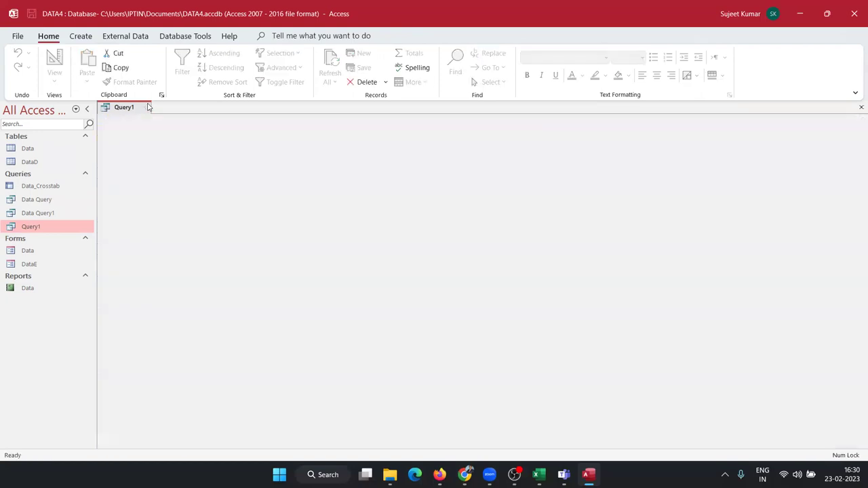
Try twice to auto-create a form from Query1, dismissing the errors, then select the Data table.
{"action": "left_click", "coordinate": [81, 37]}
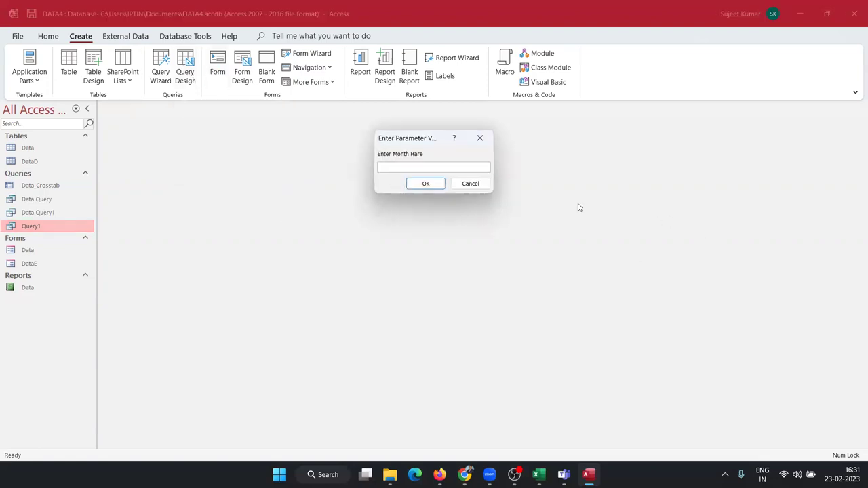
{"action": "left_click", "coordinate": [481, 185]}
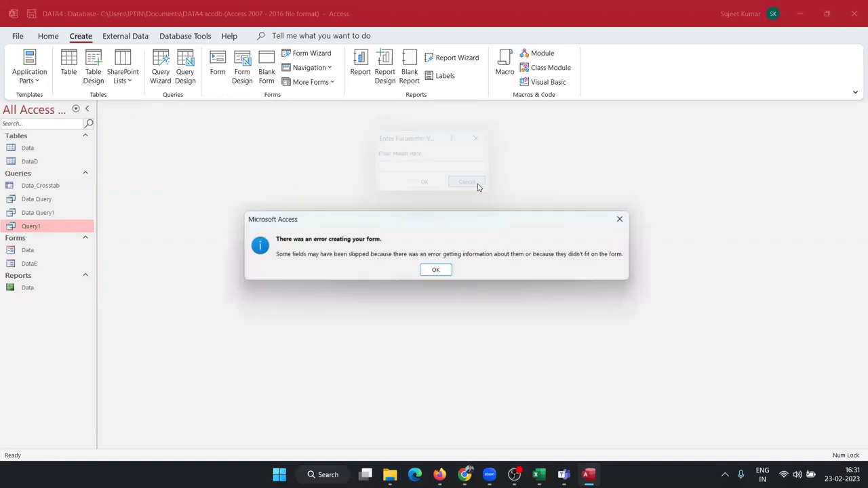
{"action": "left_click", "coordinate": [437, 271]}
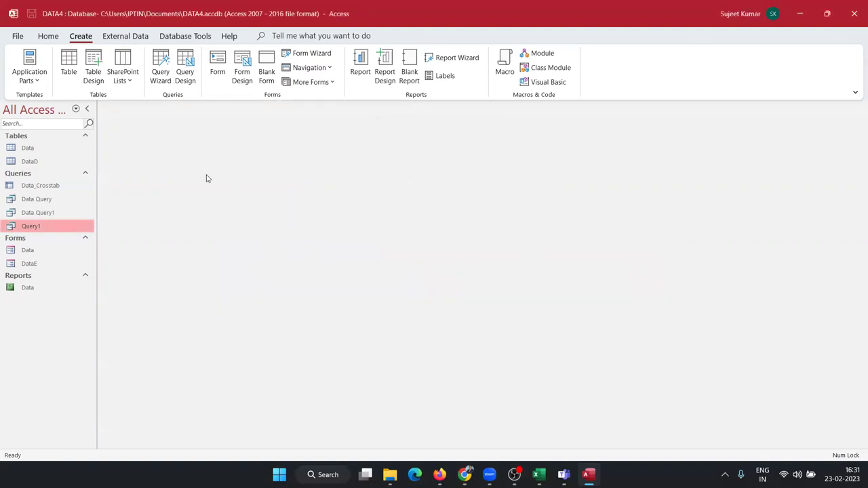
{"action": "left_click", "coordinate": [220, 70]}
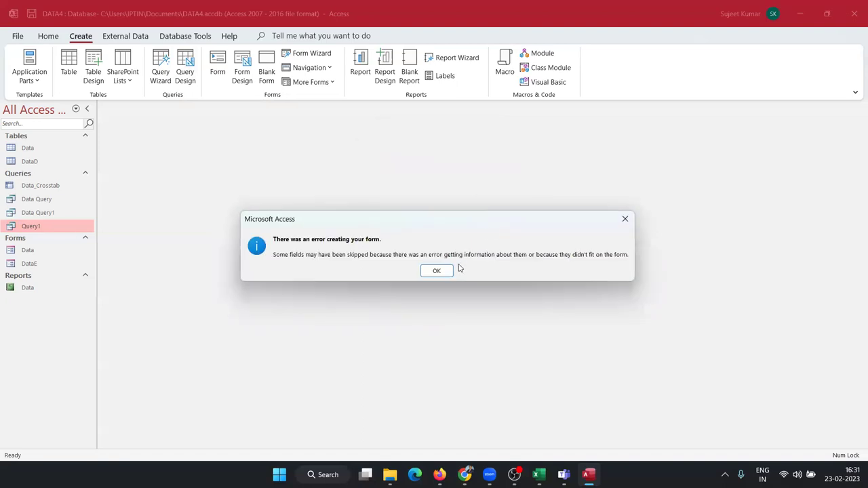
{"action": "left_click", "coordinate": [437, 270]}
{"action": "left_click", "coordinate": [59, 150]}
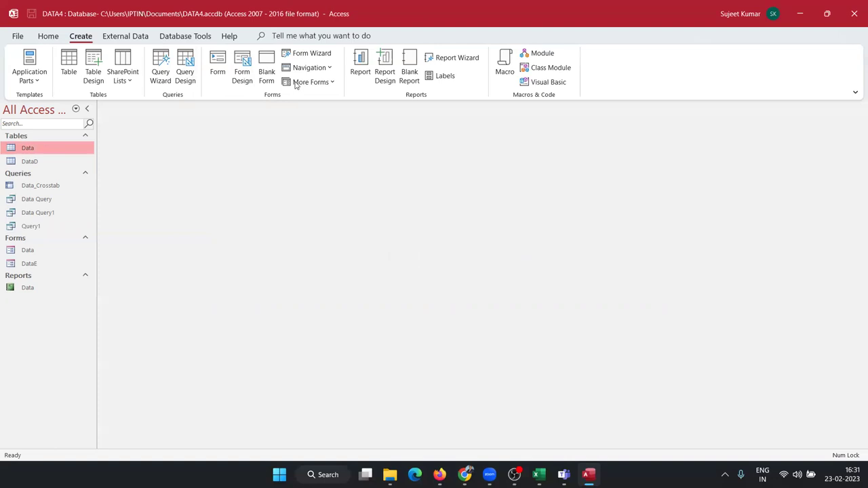
Start a blank design form, shorten its Detail section, and draw a combo box on it.
{"action": "left_click", "coordinate": [242, 72]}
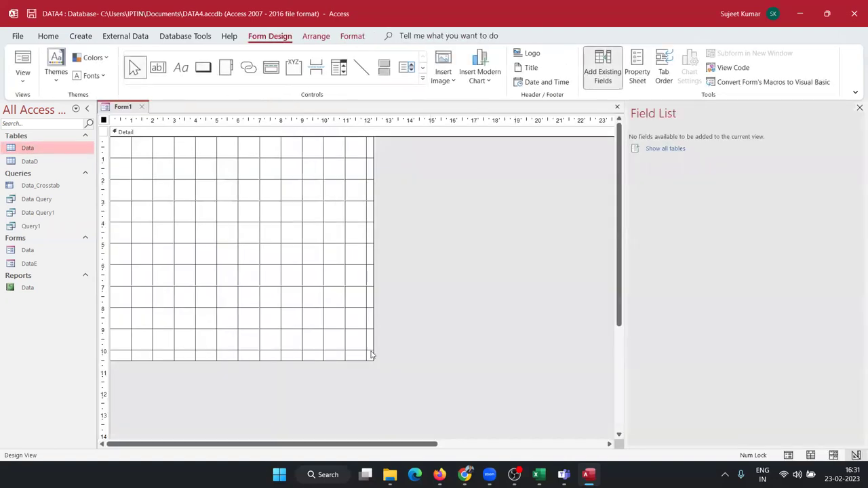
{"action": "mouse_move", "coordinate": [373, 361]}
{"action": "left_mouse_down"}
{"action": "mouse_move", "coordinate": [426, 342]}
{"action": "mouse_move", "coordinate": [440, 283]}
{"action": "left_mouse_up"}
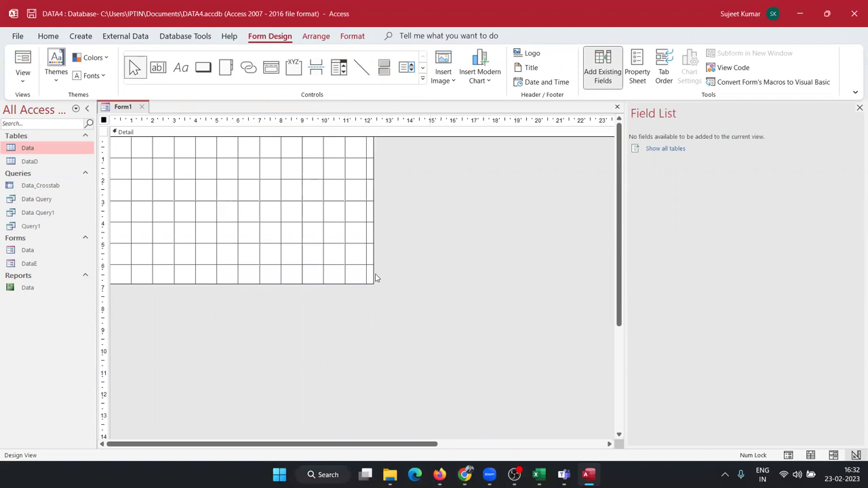
{"action": "left_click_drag", "start_coordinate": [368, 283], "coordinate": [384, 213]}
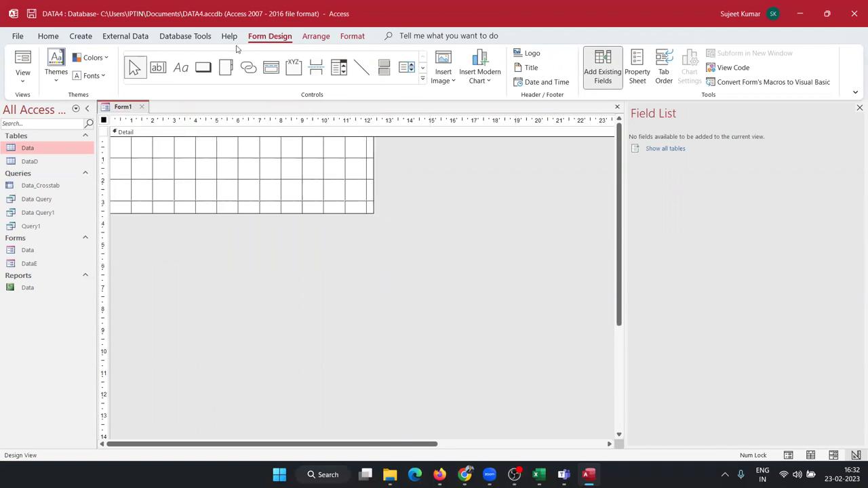
{"action": "left_click", "coordinate": [341, 68]}
{"action": "left_click_drag", "start_coordinate": [214, 156], "coordinate": [284, 177]}
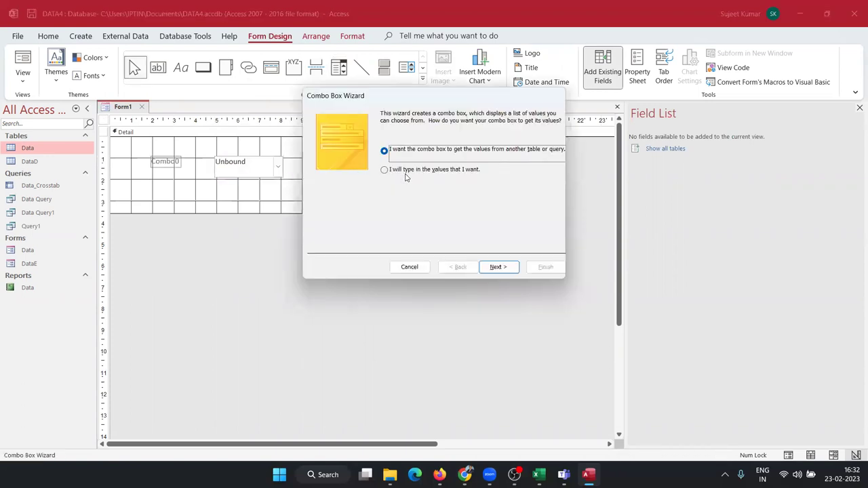
Choose to type the combo box values yourself and enter JAN and FEB in Col1.
{"action": "left_click", "coordinate": [407, 171]}
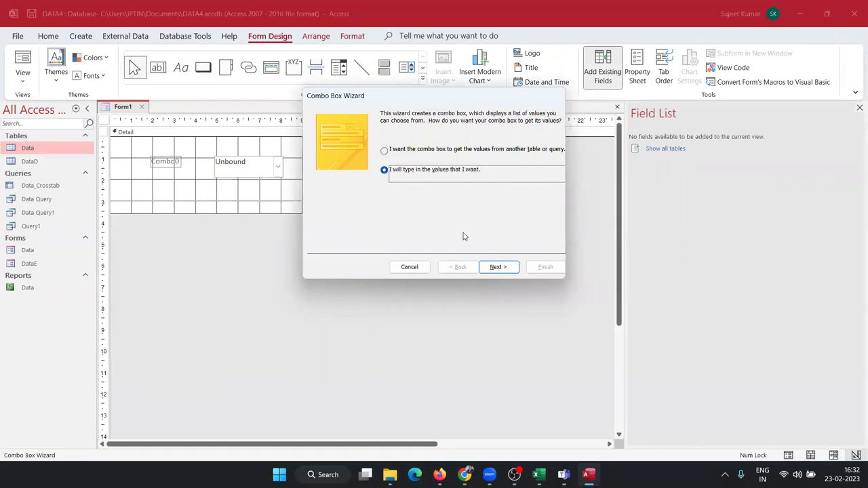
{"action": "left_click", "coordinate": [498, 267]}
{"action": "left_click", "coordinate": [367, 180]}
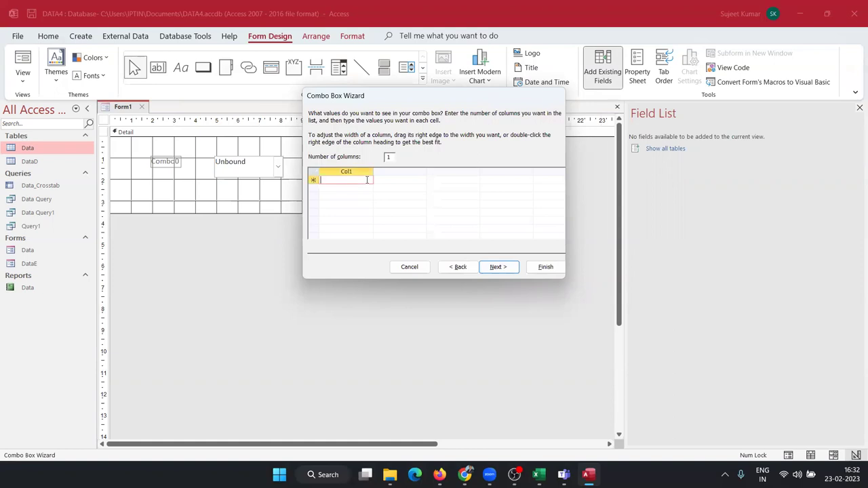
{"action": "type", "text": "JAN"}
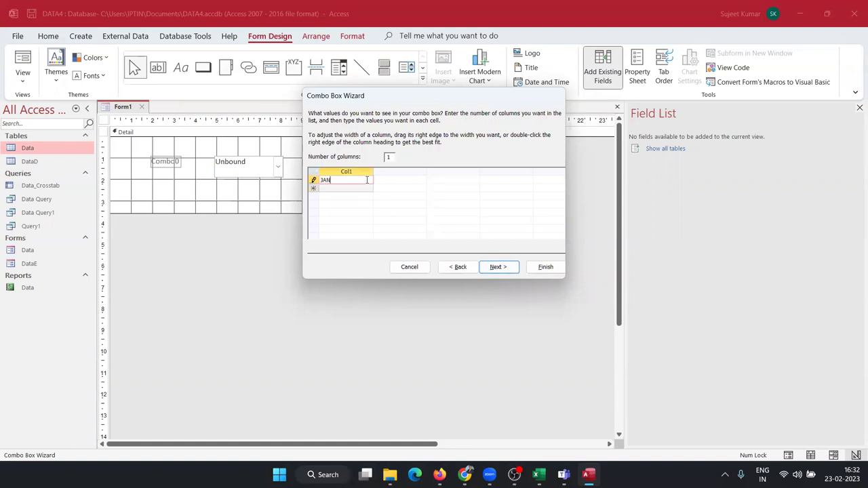
{"action": "key", "text": "Return"}
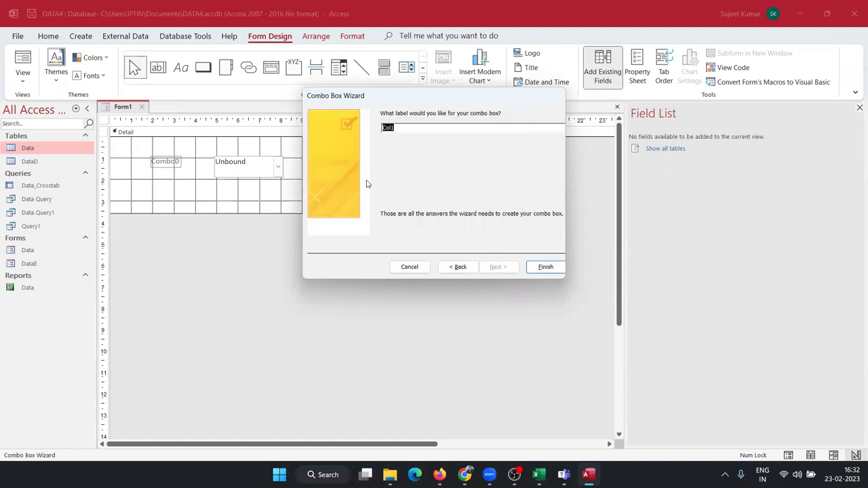
{"action": "left_click", "coordinate": [458, 267]}
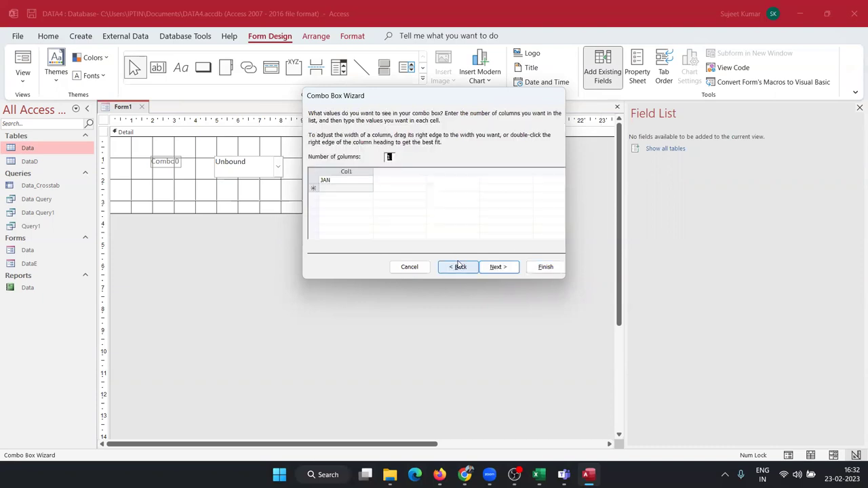
{"action": "left_click", "coordinate": [353, 181]}
{"action": "key", "text": "Down"}
{"action": "type", "text": "FE"}
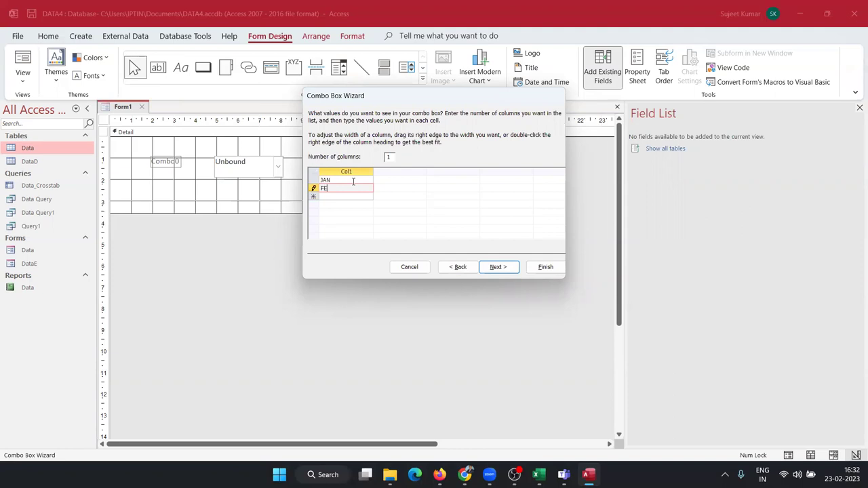
{"action": "type", "text": "B"}
{"action": "key", "text": "Return"}
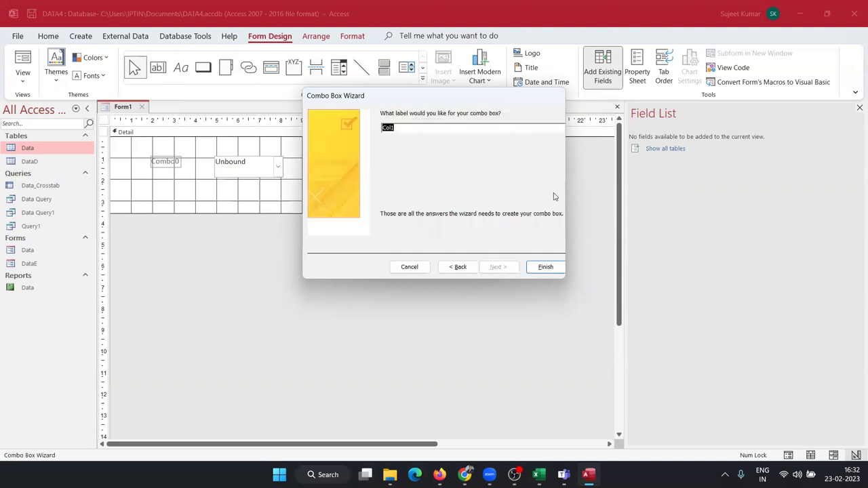
{"action": "left_click", "coordinate": [466, 267]}
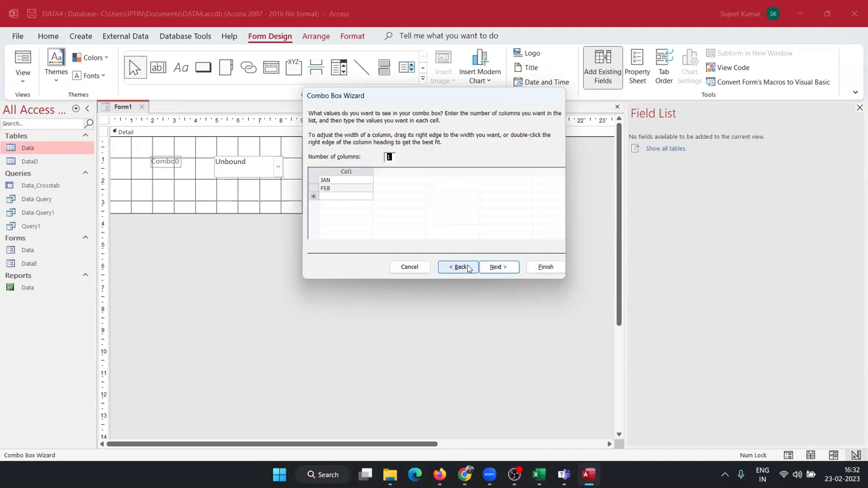
Add MAR, APR, MAY, JUN and JUL to the month list, correcting the JUL entry.
{"action": "key", "text": "Tab"}
{"action": "key", "text": "Down"}
{"action": "key", "text": "Down"}
{"action": "type", "text": "MA"}
{"action": "key", "text": "Down"}
{"action": "type", "text": "APR"}
{"action": "key", "text": "Down"}
{"action": "type", "text": "MAY"}
{"action": "key", "text": "Down"}
{"action": "type", "text": "JUN"}
{"action": "key", "text": "Down"}
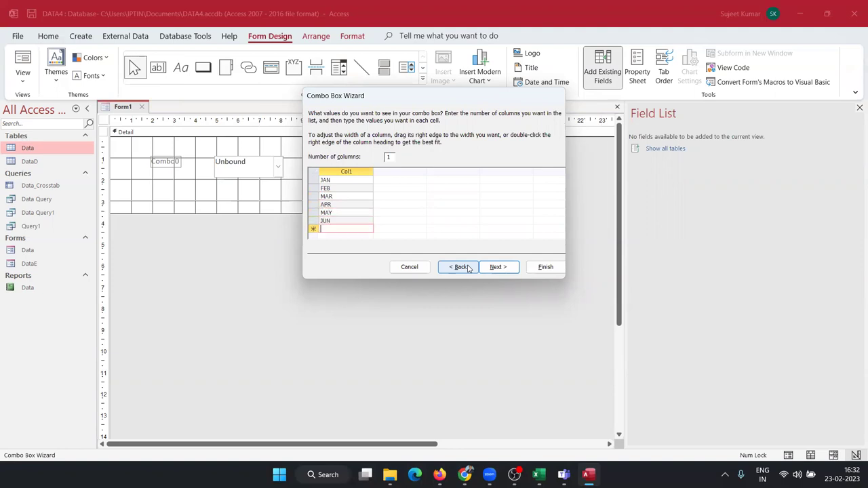
{"action": "type", "text": "JUL"}
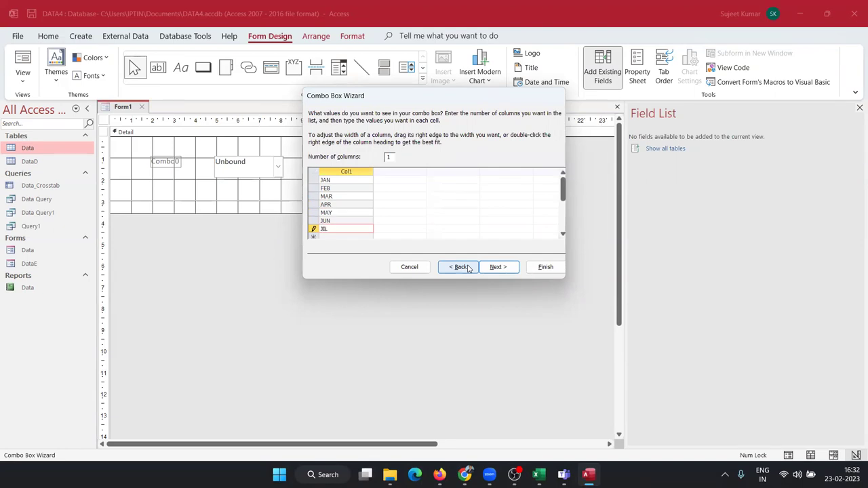
{"action": "key", "text": "Down"}
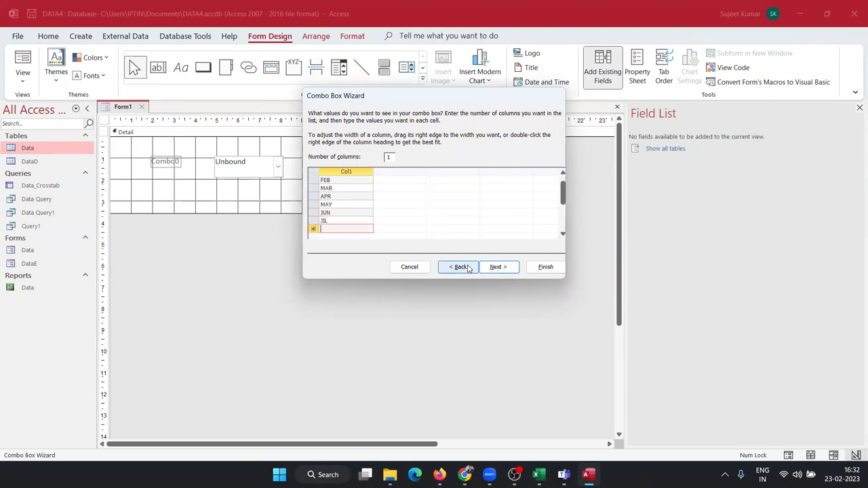
{"action": "key", "text": "Up"}
{"action": "type", "text": "JUL"}
{"action": "key", "text": "Down"}
Add AUG, SEP, OCT, NOV and DEV to the list and finish the wizard.
{"action": "type", "text": "AUG"}
{"action": "key", "text": "Down"}
{"action": "type", "text": "SEP"}
{"action": "key", "text": "Down"}
{"action": "type", "text": "OCT"}
{"action": "key", "text": "Down"}
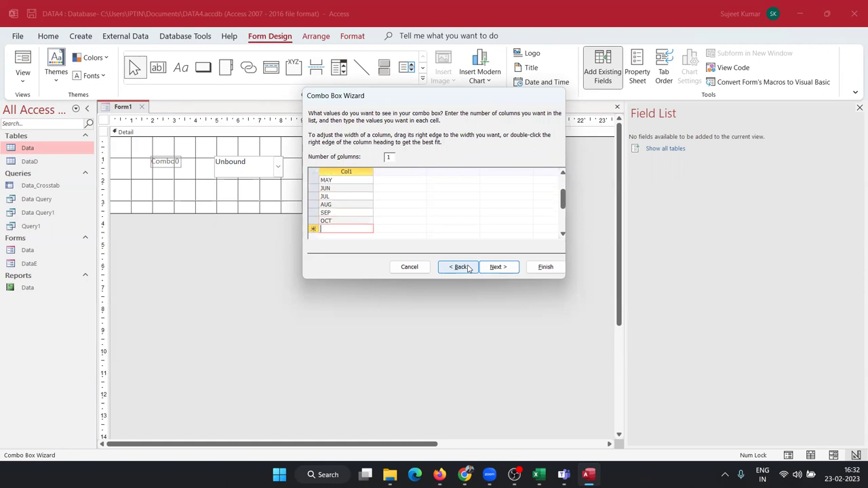
{"action": "type", "text": "NO"}
{"action": "type", "text": "V"}
{"action": "key", "text": "Down"}
{"action": "type", "text": "DEV"}
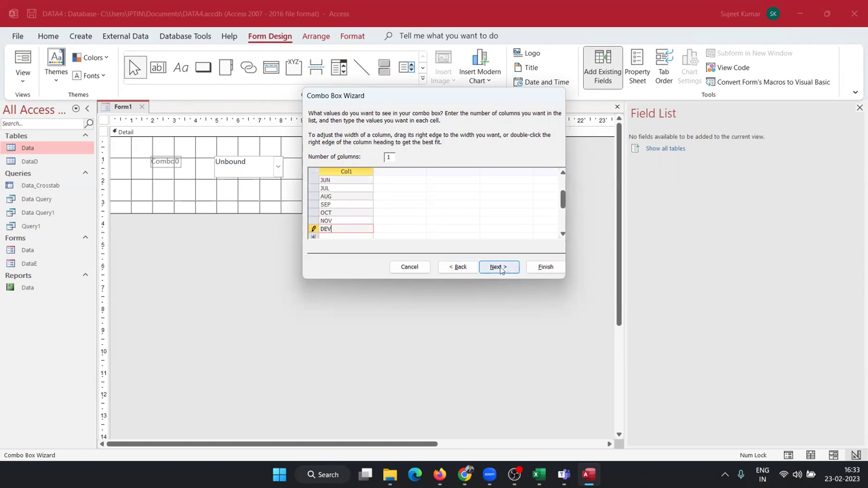
{"action": "left_click", "coordinate": [500, 268]}
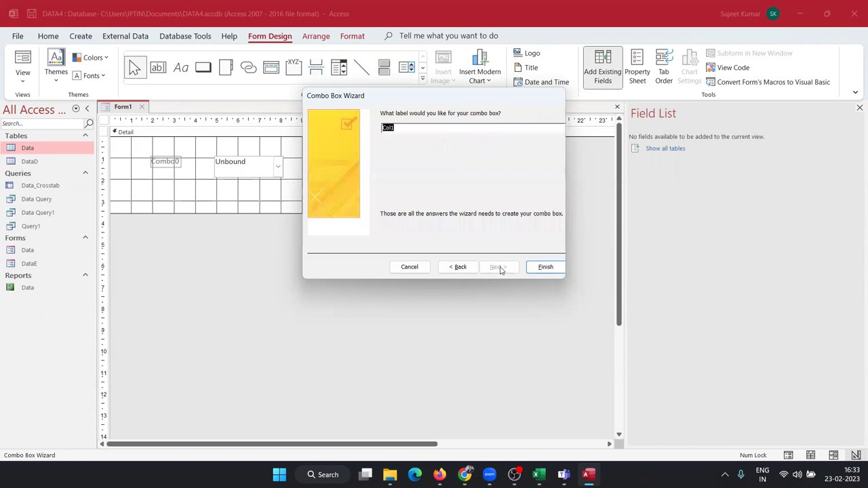
{"action": "left_click", "coordinate": [546, 267]}
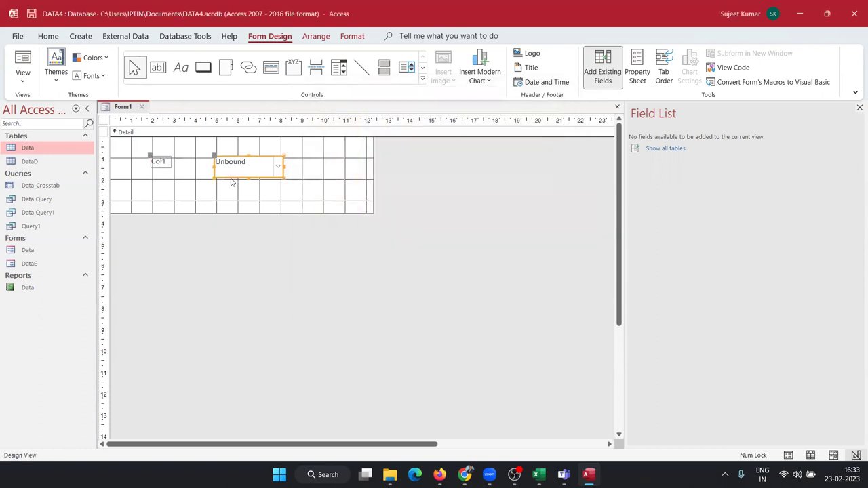
Rename the combo box from Combo0 to CT in the Property Sheet.
{"action": "left_click", "coordinate": [644, 70]}
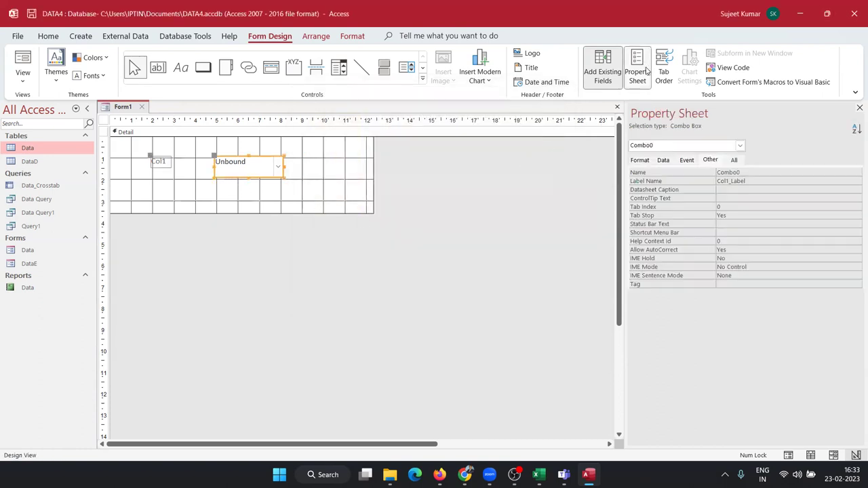
{"action": "left_click", "coordinate": [656, 146]}
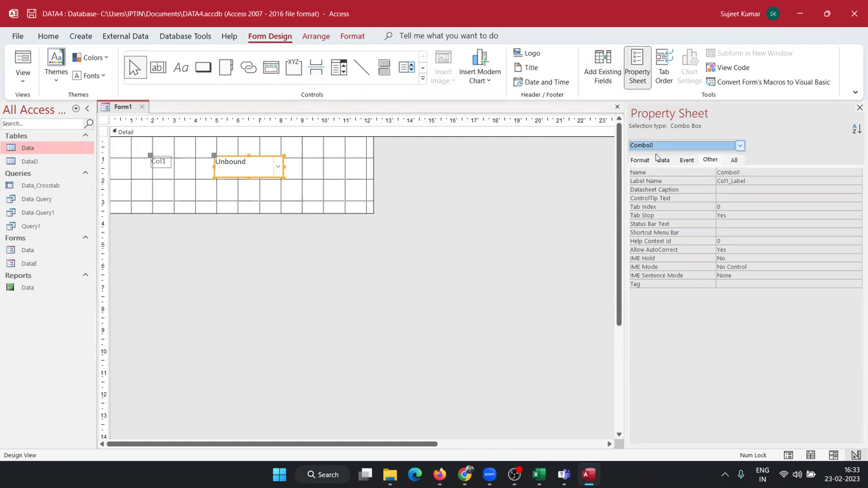
{"action": "left_click", "coordinate": [734, 160]}
{"action": "double_click", "coordinate": [738, 173]}
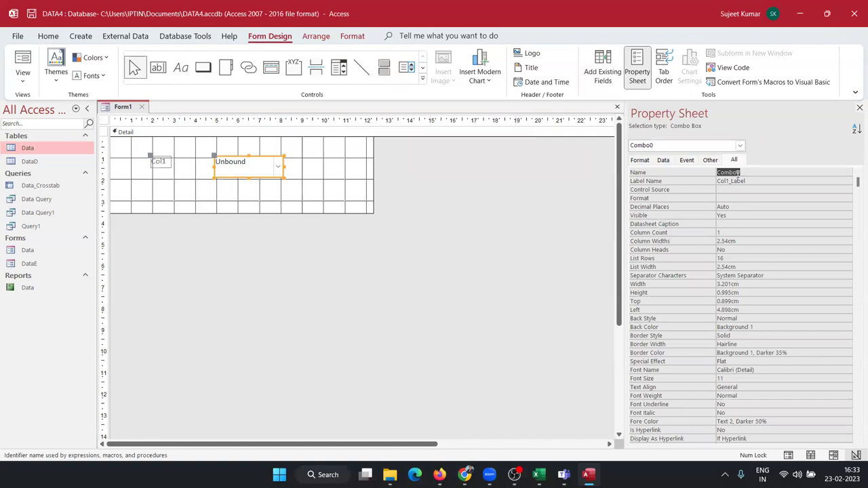
{"action": "key", "text": "BackSpace"}
{"action": "type", "text": "CT"}
{"action": "key", "text": "Return"}
Change the combo box label text from Col1 to SELECT CITY.
{"action": "left_click", "coordinate": [164, 160]}
{"action": "left_click", "coordinate": [163, 162]}
{"action": "type", "text": "SELEC"}
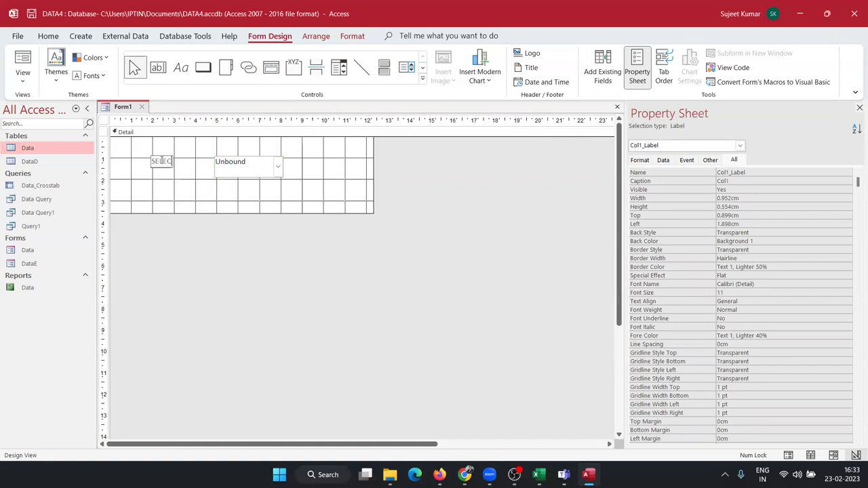
{"action": "type", "text": "T CT"}
{"action": "key", "text": "BackSpace"}
{"action": "type", "text": "ITY"}
{"action": "left_click", "coordinate": [159, 207]}
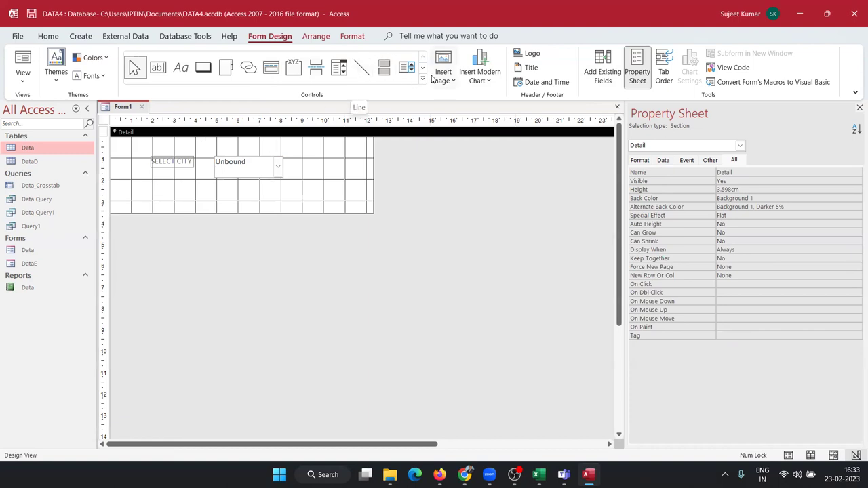
{"action": "left_click", "coordinate": [421, 78]}
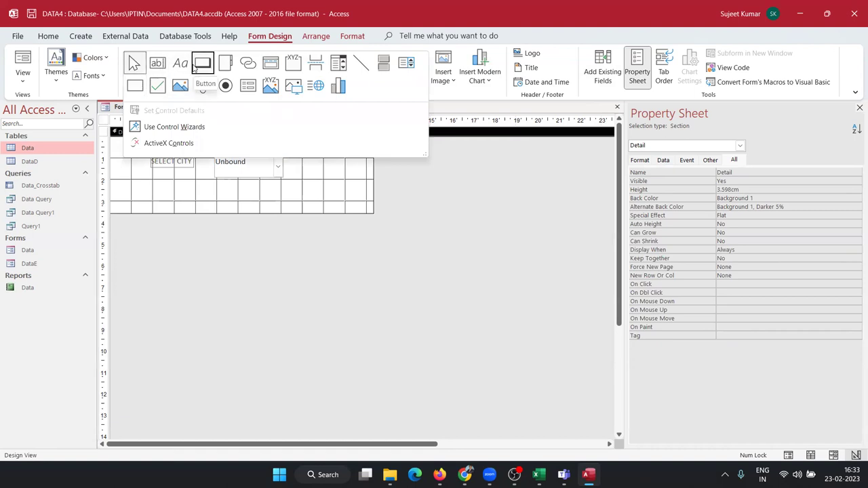
Draw a command button below the combo box and set it to run Query1.
{"action": "left_click", "coordinate": [196, 65]}
{"action": "mouse_move", "coordinate": [215, 181]}
{"action": "left_mouse_down"}
{"action": "mouse_move", "coordinate": [283, 176]}
{"action": "mouse_move", "coordinate": [275, 170]}
{"action": "left_mouse_up"}
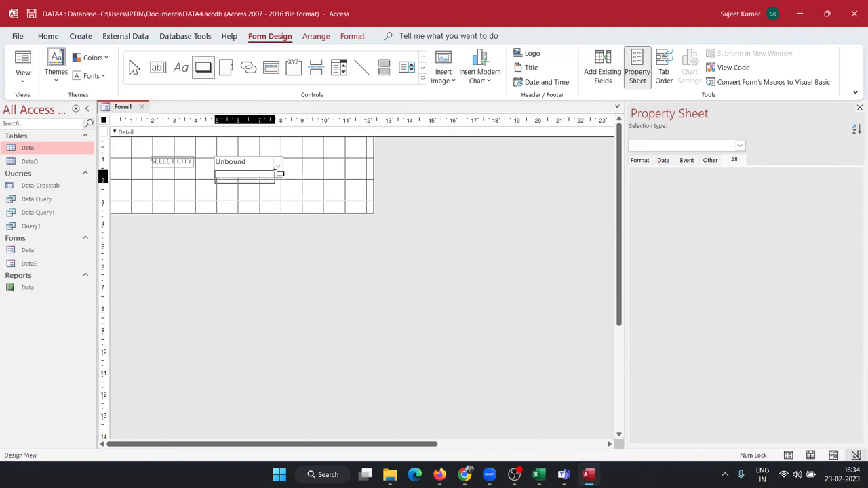
{"action": "left_click_drag", "start_coordinate": [274, 171], "coordinate": [274, 210]}
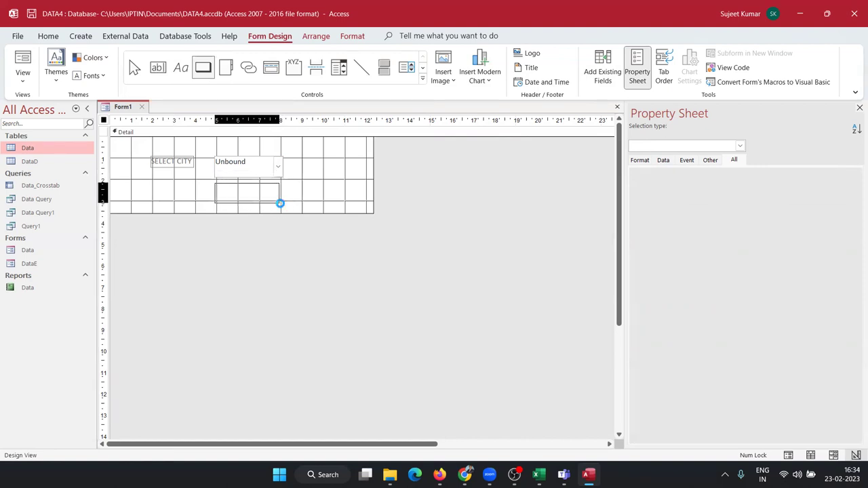
{"action": "left_click_drag", "start_coordinate": [274, 210], "coordinate": [281, 203]}
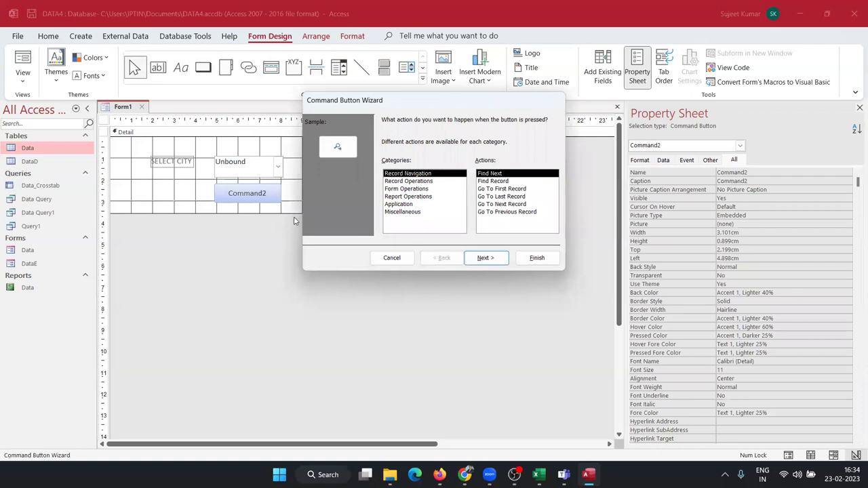
{"action": "left_click", "coordinate": [401, 212]}
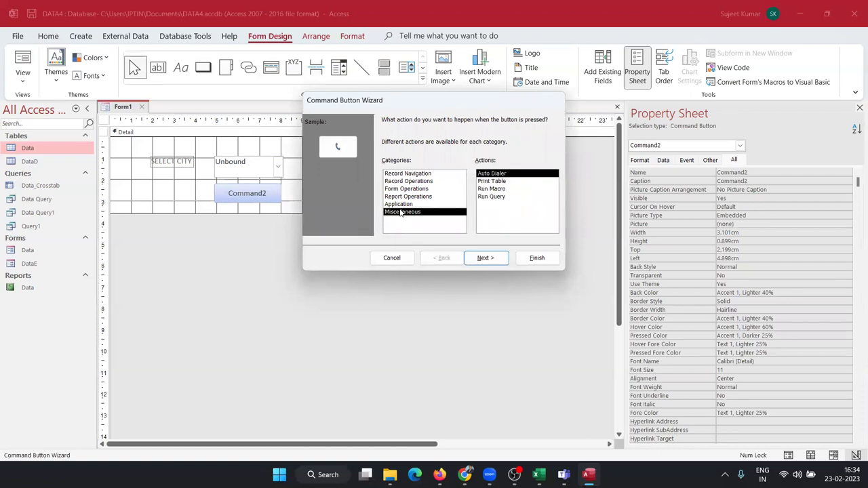
{"action": "left_click", "coordinate": [492, 197]}
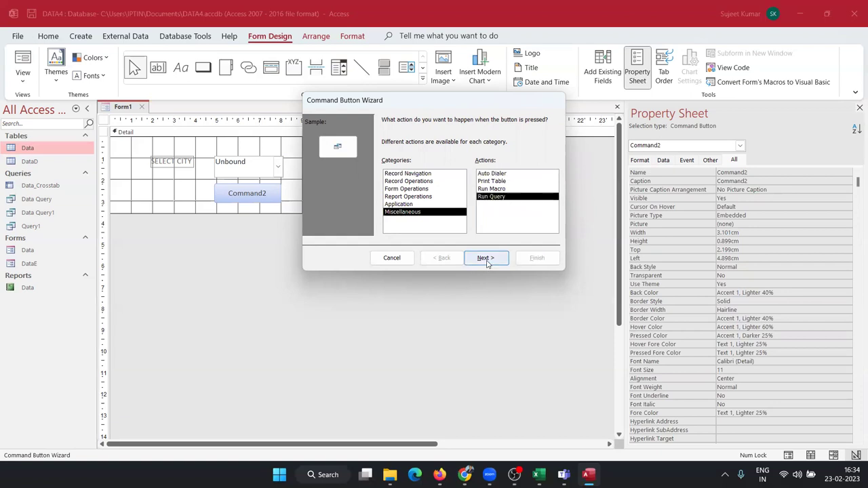
{"action": "left_click", "coordinate": [486, 261]}
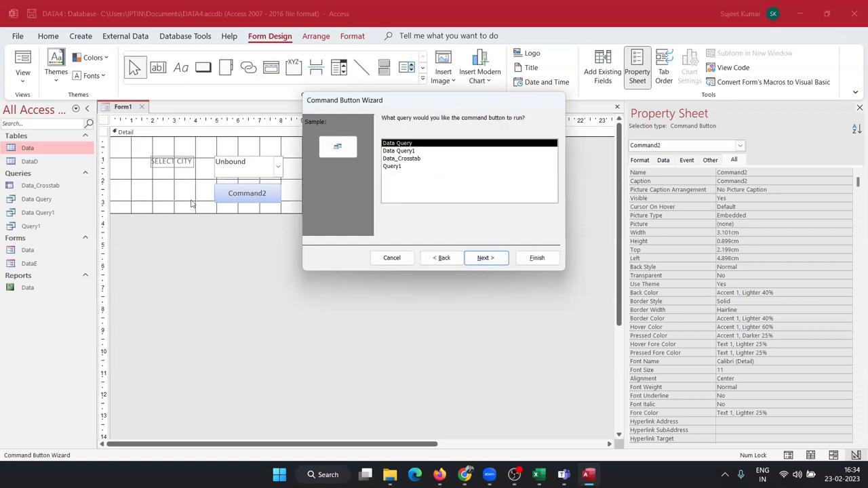
{"action": "left_click", "coordinate": [399, 166]}
{"action": "left_click", "coordinate": [494, 253]}
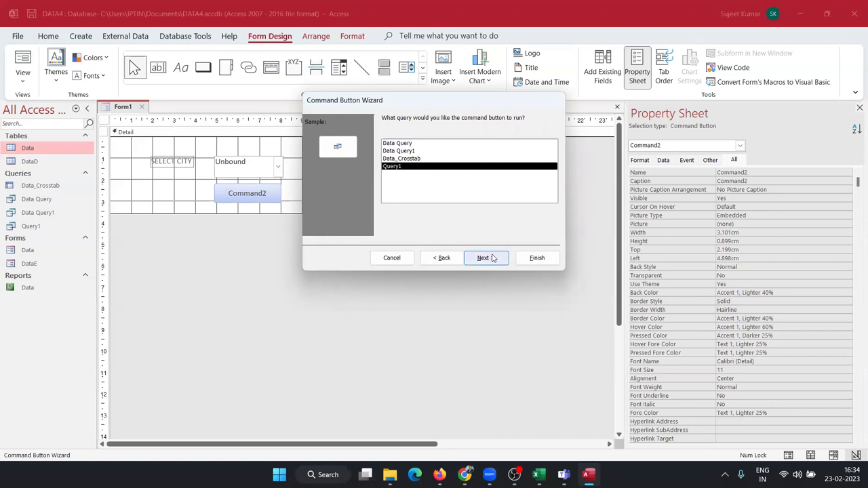
Caption the button GET DATA and complete the button wizard.
{"action": "left_click", "coordinate": [458, 165]}
{"action": "left_click_drag", "start_coordinate": [454, 165], "coordinate": [422, 165]}
{"action": "type", "text": "GET"}
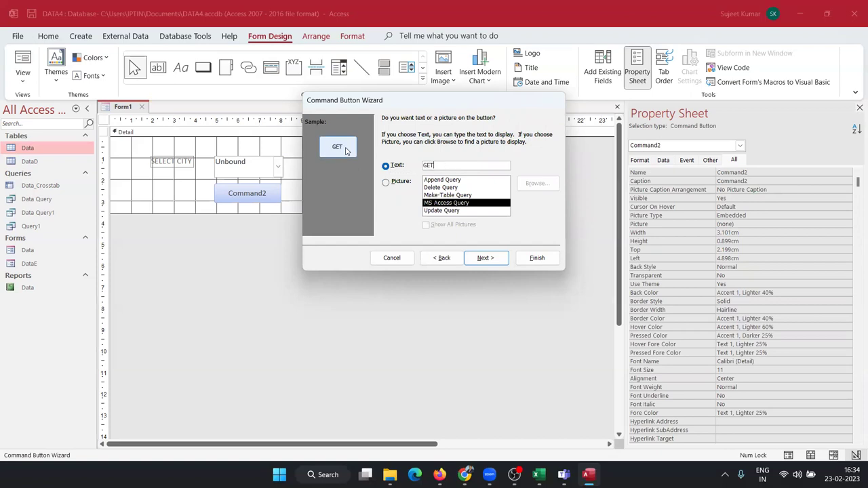
{"action": "type", "text": " DATA"}
{"action": "left_click", "coordinate": [488, 257]}
{"action": "left_click", "coordinate": [487, 257]}
{"action": "left_click", "coordinate": [534, 258]}
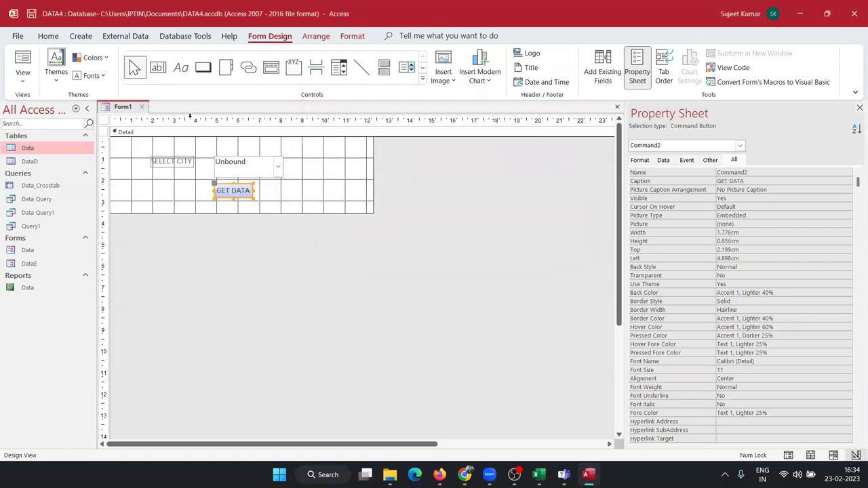
Close Form1 and save it under the form name CITY.
{"action": "left_click", "coordinate": [142, 107]}
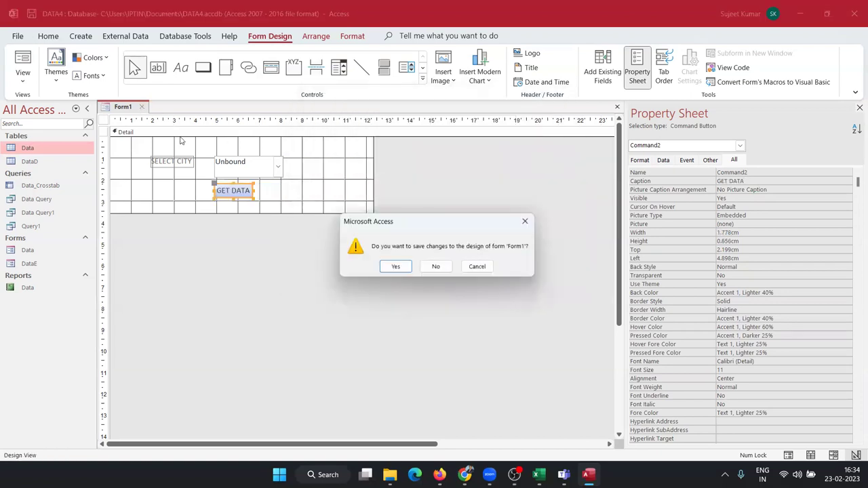
{"action": "left_click", "coordinate": [396, 268]}
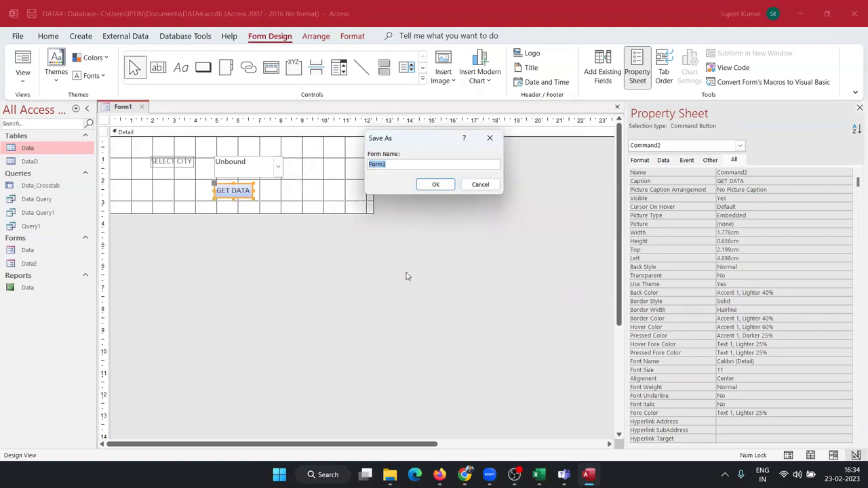
{"action": "type", "text": "CTY"}
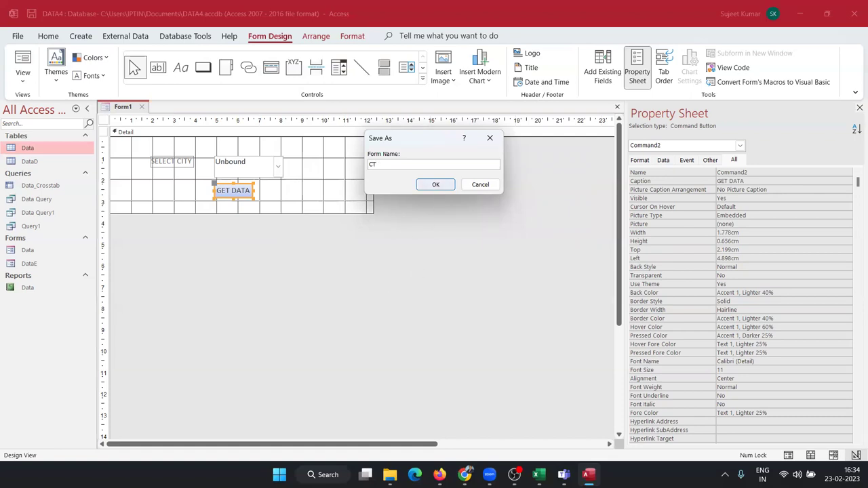
{"action": "key", "text": "BackSpace"}
{"action": "type", "text": "TM"}
{"action": "key", "text": "BackSpace"}
{"action": "key", "text": "BackSpace"}
{"action": "key", "text": "BackSpace"}
{"action": "type", "text": "C"}
{"action": "type", "text": "ITY"}
{"action": "left_click", "coordinate": [427, 186]}
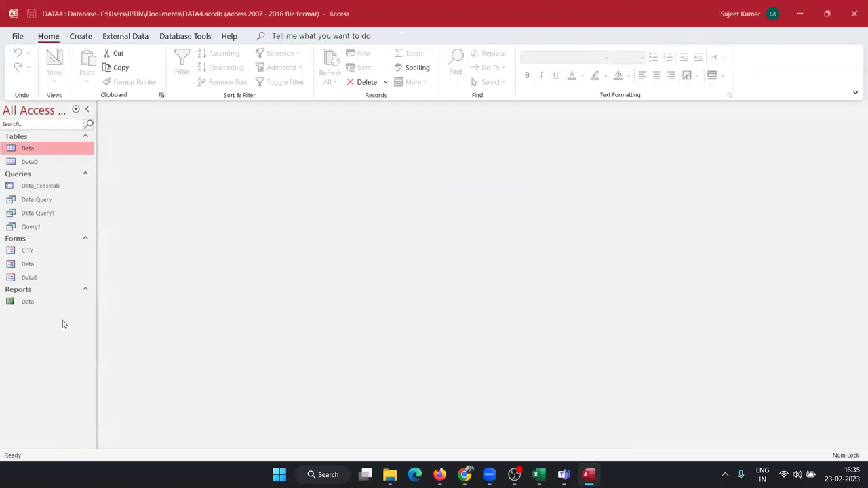
Open Query1 in Design View and delete the old Month prompt criterion.
{"action": "right_click", "coordinate": [42, 228]}
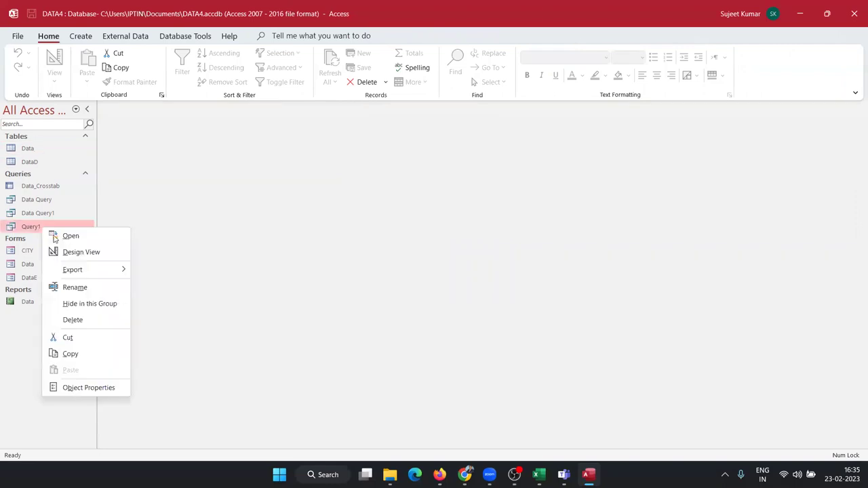
{"action": "left_click", "coordinate": [68, 252]}
{"action": "left_click", "coordinate": [301, 332]}
{"action": "double_click", "coordinate": [277, 332]}
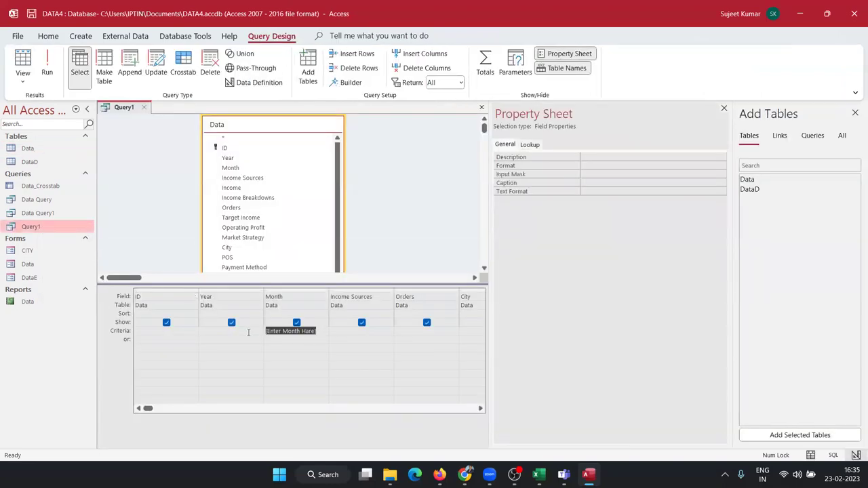
{"action": "key", "text": "Delete"}
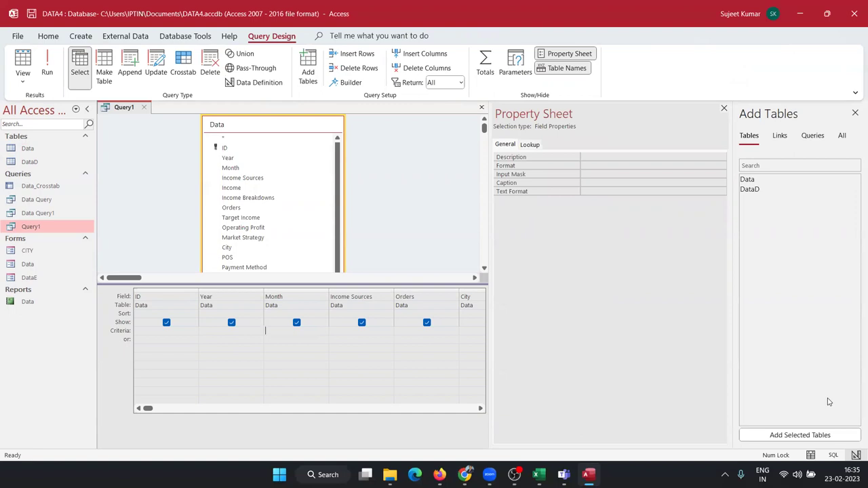
Enter [Forms]![CITY]![CT] as the Month criterion and close the query design.
{"action": "type", "text": "[for"}
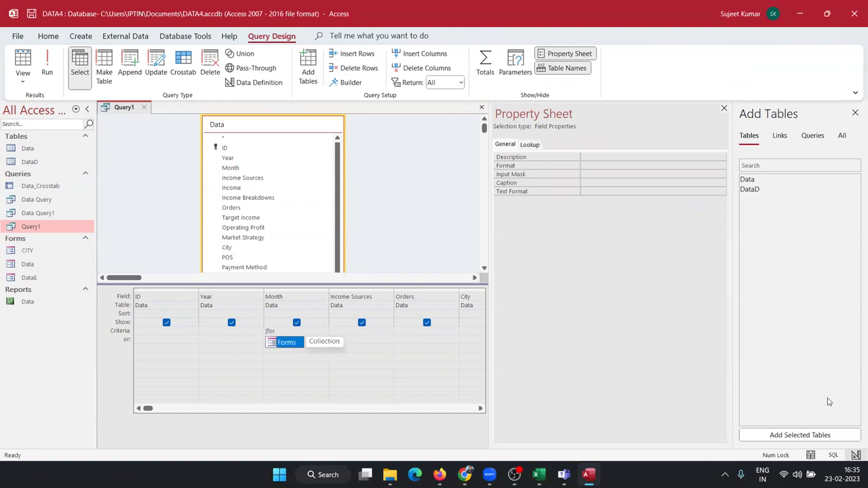
{"action": "key", "text": "Tab"}
{"action": "type", "text": "!"}
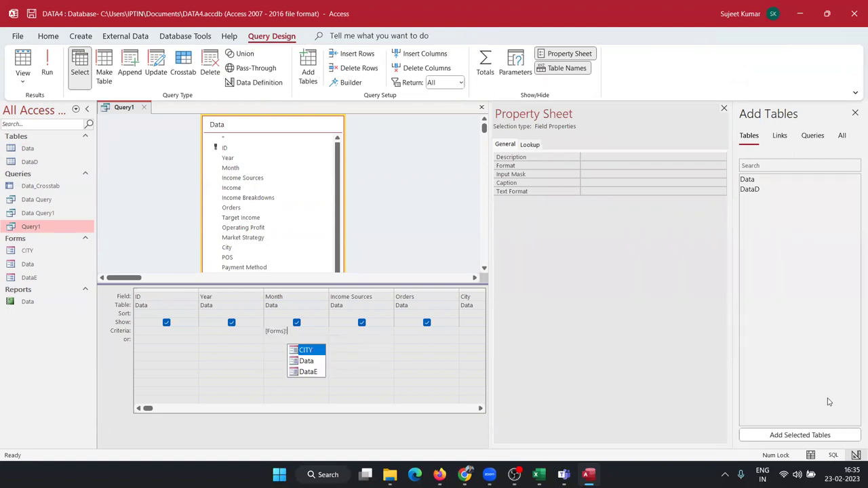
{"action": "key", "text": "Tab"}
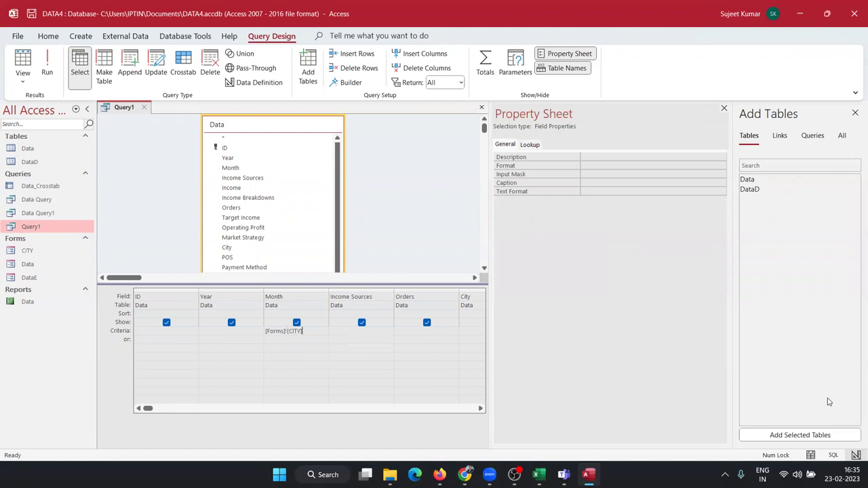
{"action": "type", "text": "!"}
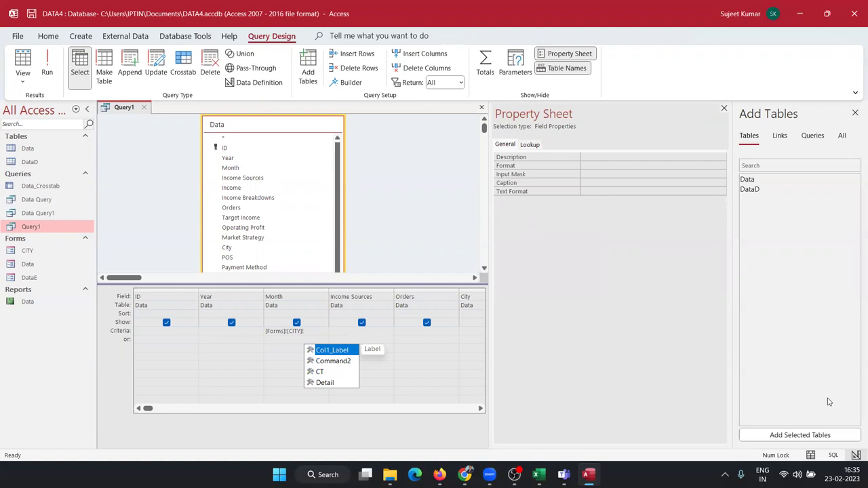
{"action": "key", "text": "Down"}
{"action": "key", "text": "Down"}
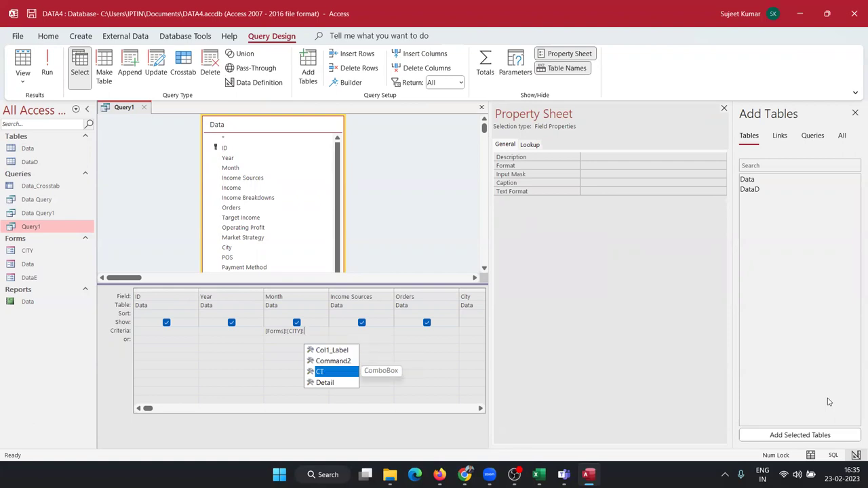
{"action": "key", "text": "Tab"}
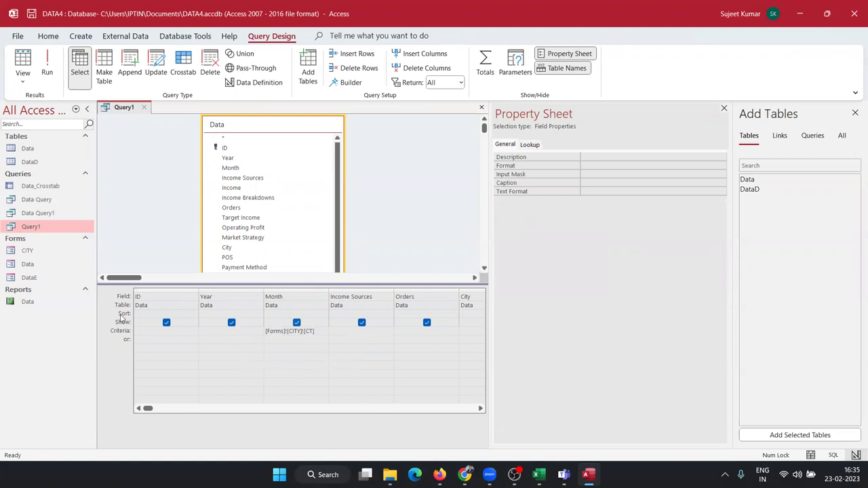
{"action": "left_click", "coordinate": [145, 109]}
Save Query1, open the CITY form, and get data for JAN.
{"action": "left_click", "coordinate": [407, 267]}
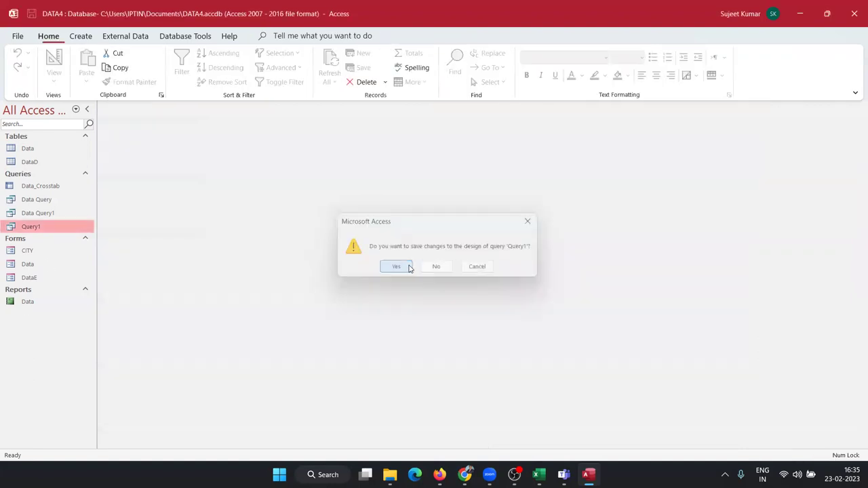
{"action": "left_click", "coordinate": [59, 252]}
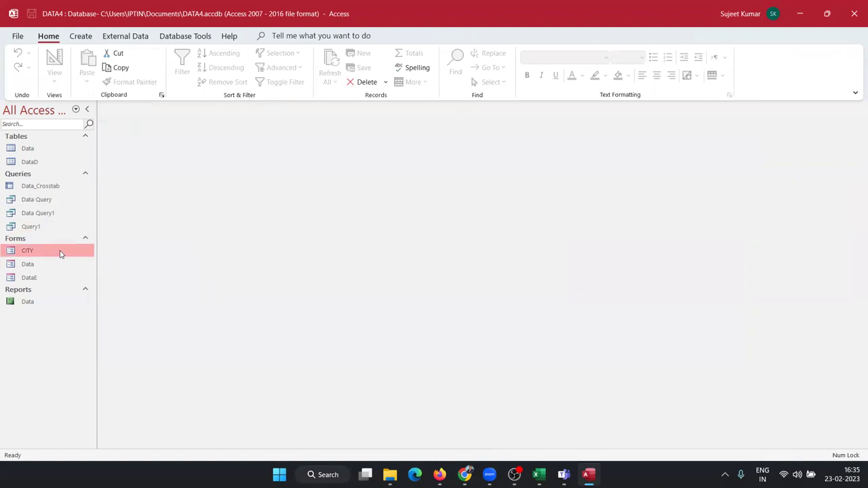
{"action": "double_click", "coordinate": [60, 253]}
{"action": "left_click", "coordinate": [275, 149]}
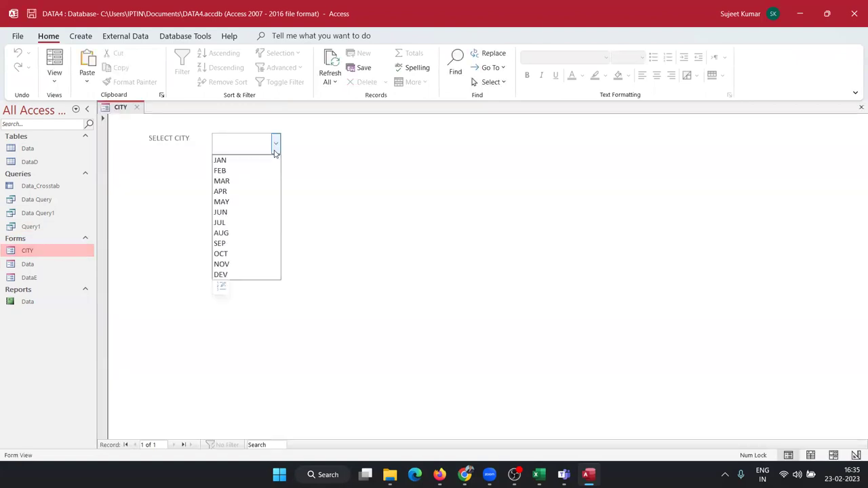
{"action": "left_click", "coordinate": [264, 160]}
{"action": "left_click", "coordinate": [244, 167]}
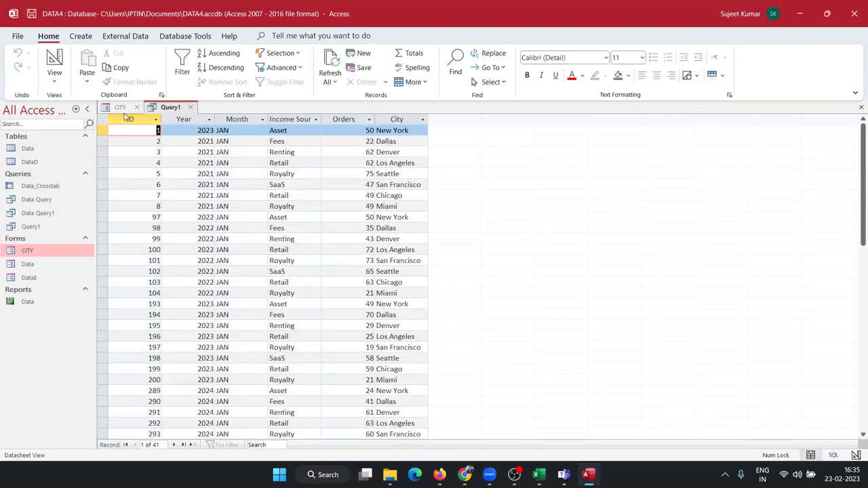
Return to the form and get data for MAR, reviewing and rerunning the results.
{"action": "left_click", "coordinate": [112, 107]}
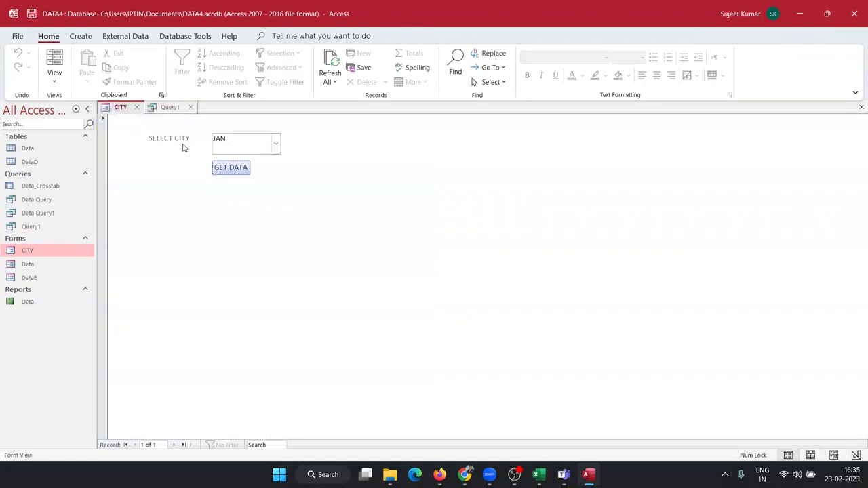
{"action": "left_click", "coordinate": [276, 146]}
{"action": "left_click", "coordinate": [249, 179]}
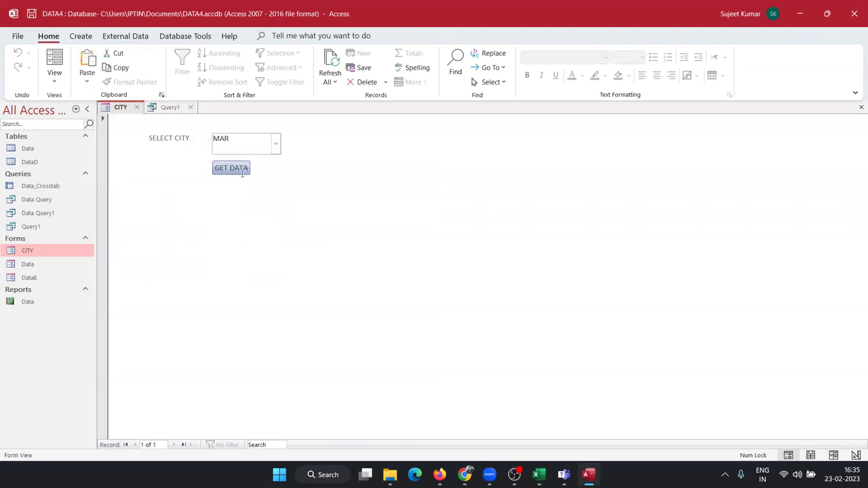
{"action": "left_click", "coordinate": [242, 174]}
{"action": "scroll", "coordinate": [257, 193], "scroll_direction": "down", "scroll_amount": 5}
{"action": "scroll", "coordinate": [258, 230], "scroll_direction": "down", "scroll_amount": 5}
{"action": "scroll", "coordinate": [258, 231], "scroll_direction": "up", "scroll_amount": 5}
{"action": "scroll", "coordinate": [258, 228], "scroll_direction": "up", "scroll_amount": 6}
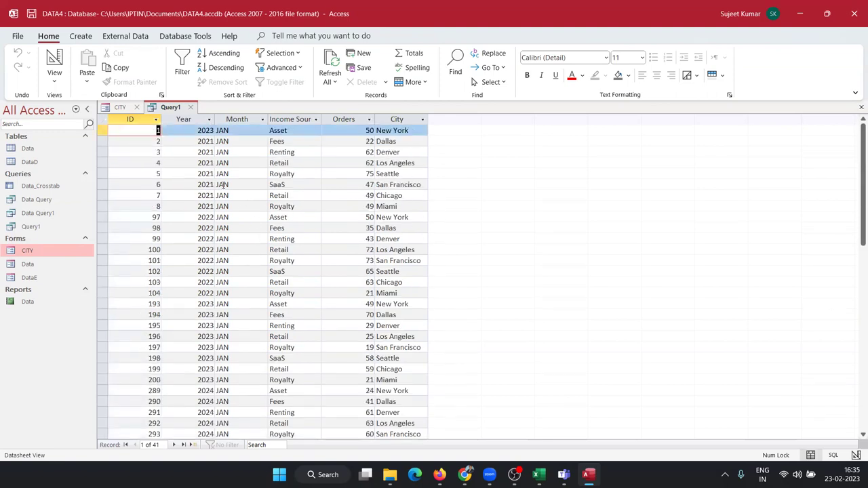
{"action": "left_click", "coordinate": [193, 109]}
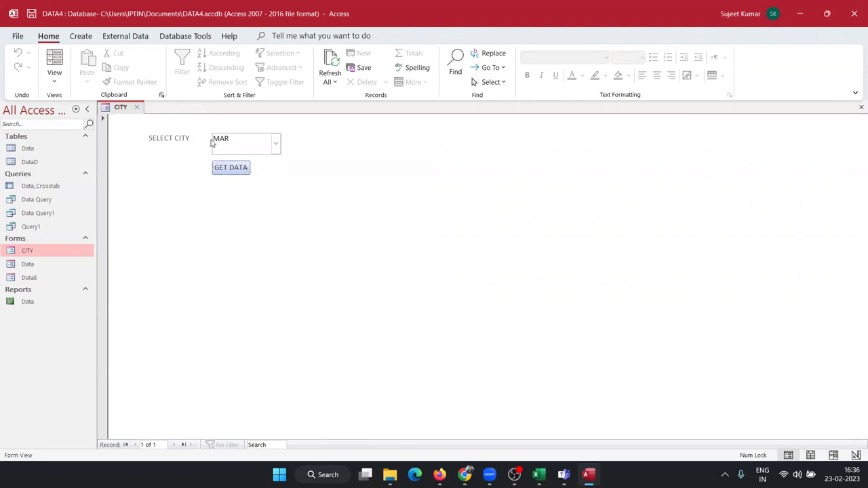
{"action": "left_click", "coordinate": [229, 167]}
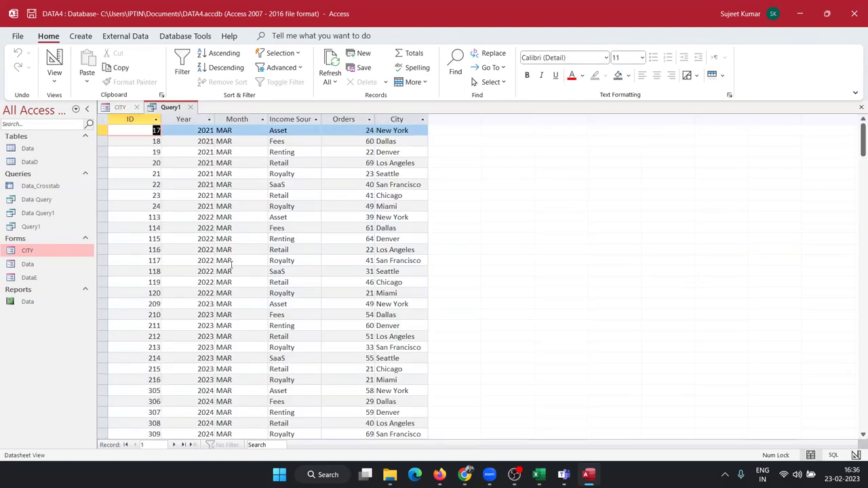
{"action": "left_click", "coordinate": [192, 108]}
{"action": "left_click", "coordinate": [237, 171]}
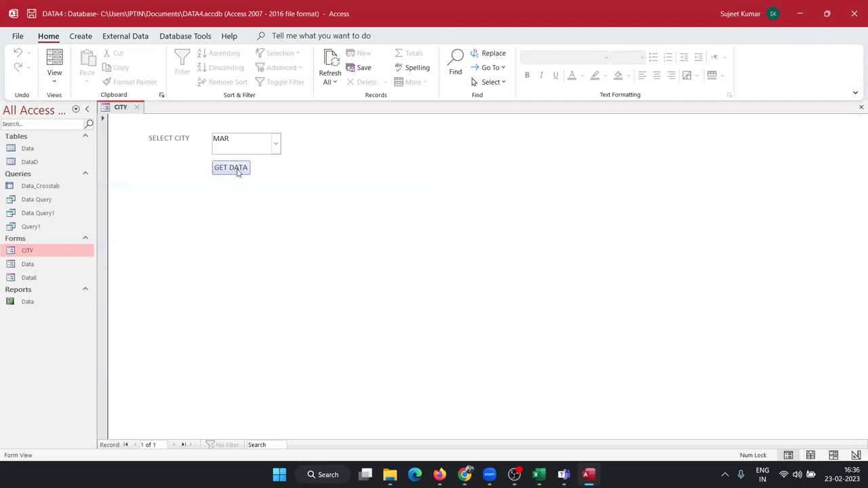
{"action": "left_click", "coordinate": [237, 173]}
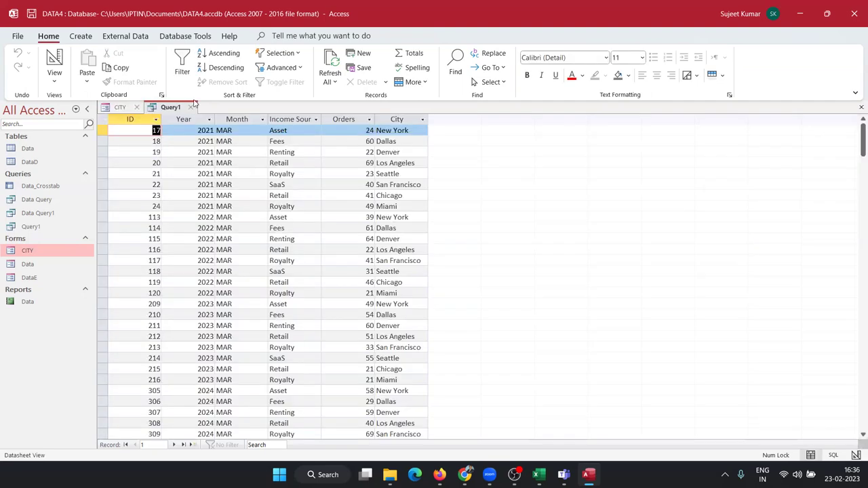
{"action": "left_click", "coordinate": [191, 108]}
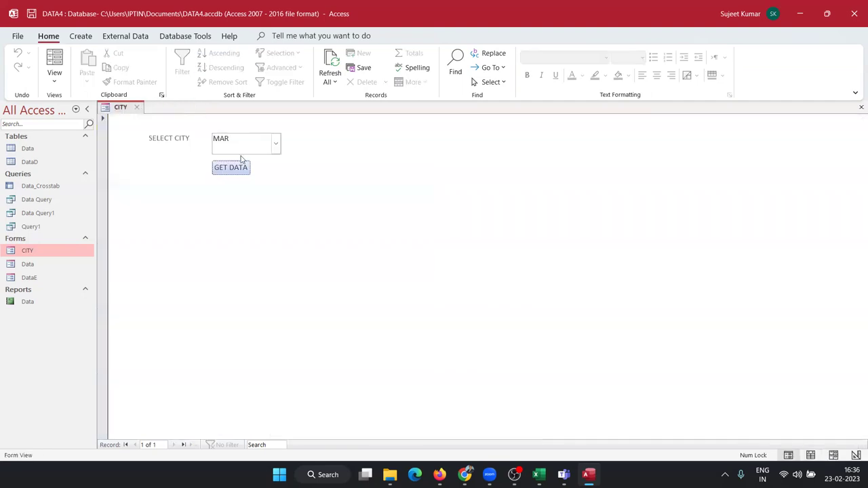
Select MAY in the month list and close the CITY form.
{"action": "left_click", "coordinate": [276, 149]}
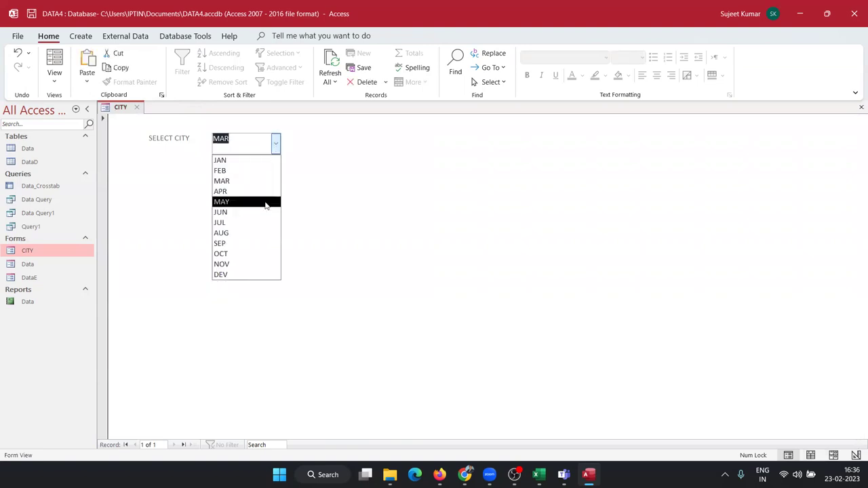
{"action": "left_click", "coordinate": [266, 202]}
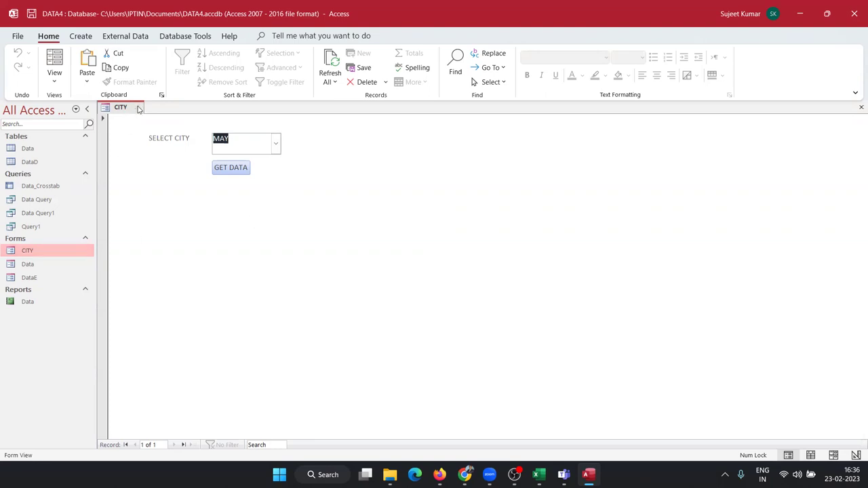
{"action": "left_click", "coordinate": [138, 110]}
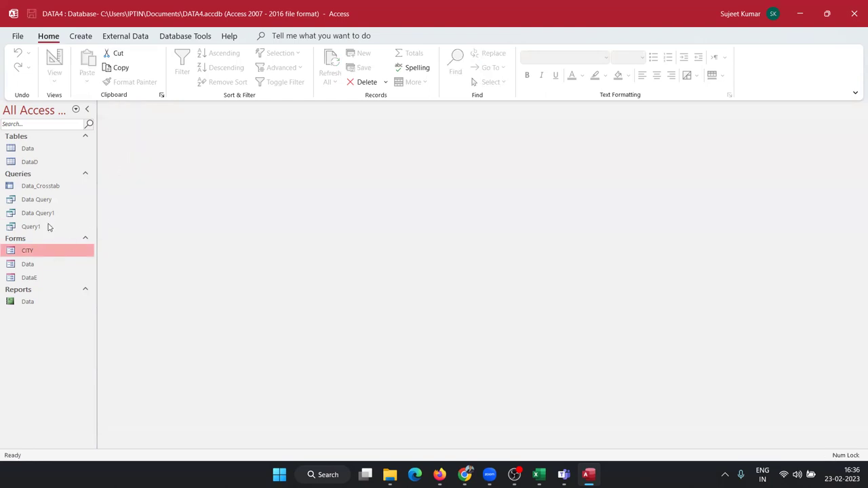
Run Query1, cancel the parameter prompt, then view its statement in SQL View.
{"action": "right_click", "coordinate": [48, 227]}
{"action": "left_click", "coordinate": [81, 233]}
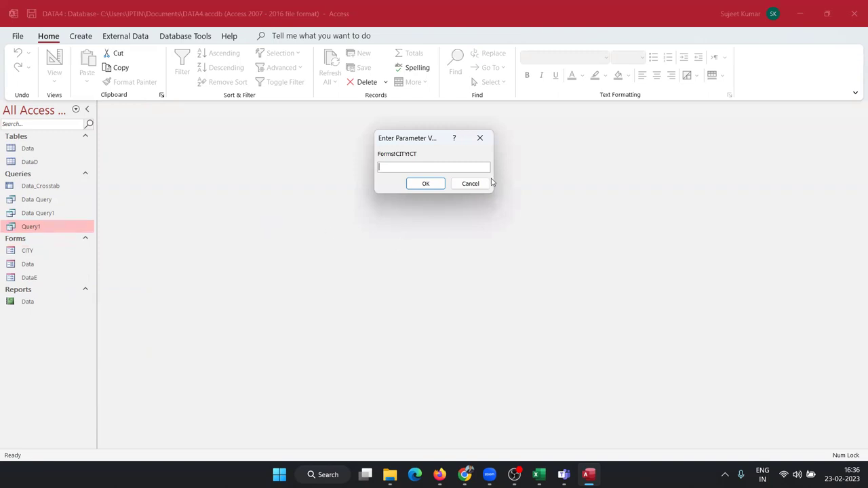
{"action": "left_click", "coordinate": [485, 184]}
{"action": "right_click", "coordinate": [66, 235]}
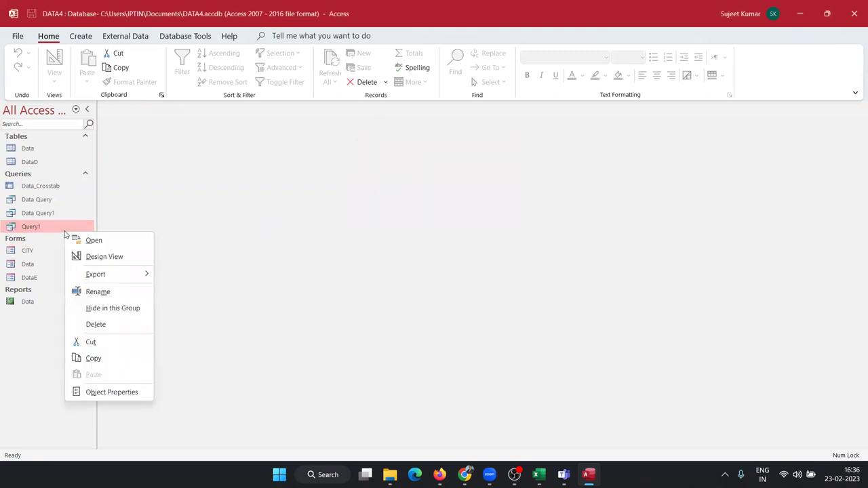
{"action": "left_click", "coordinate": [88, 250]}
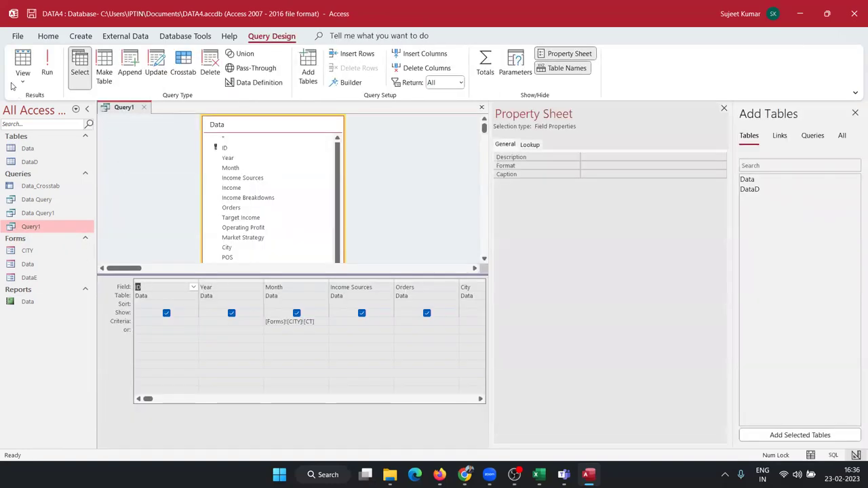
{"action": "left_click", "coordinate": [23, 79]}
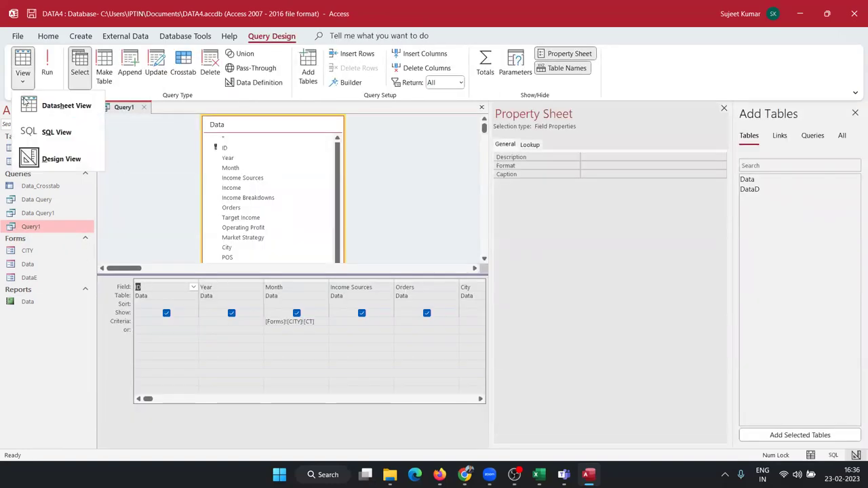
{"action": "left_click", "coordinate": [51, 133]}
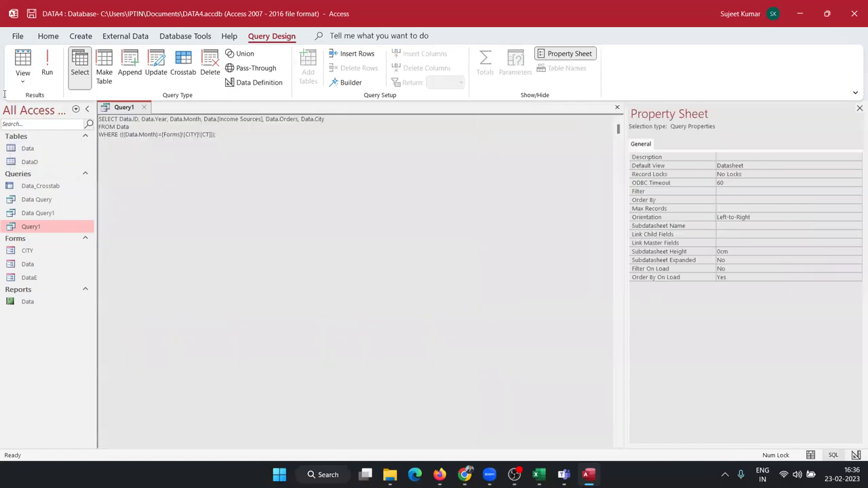
{"action": "key", "text": "ctrl+a"}
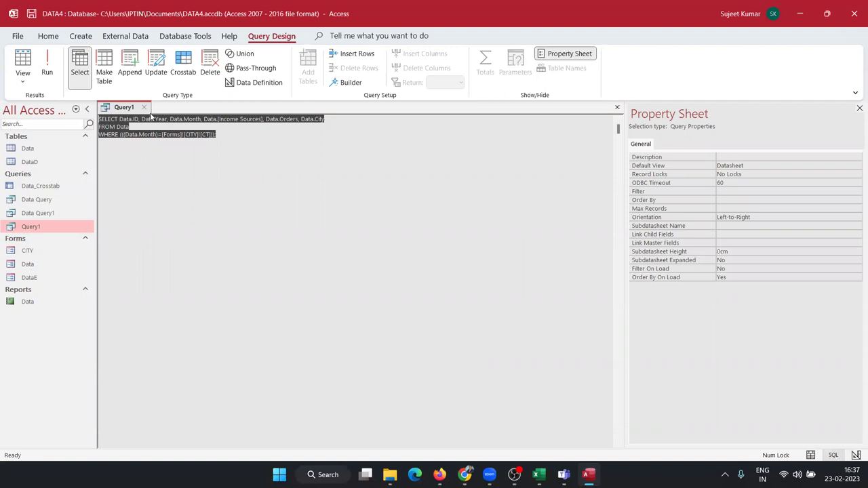
{"action": "left_click", "coordinate": [331, 141]}
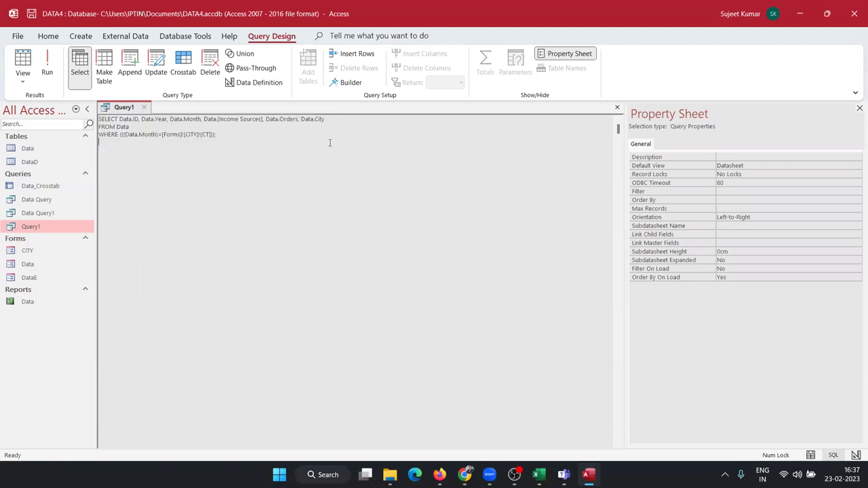
{"action": "key", "text": "ctrl+a"}
{"action": "left_click", "coordinate": [120, 166]}
Switch Query1 to Datasheet View and cancel the Forms!CITY!CT parameter prompt.
{"action": "left_click", "coordinate": [21, 81]}
{"action": "left_click", "coordinate": [51, 104]}
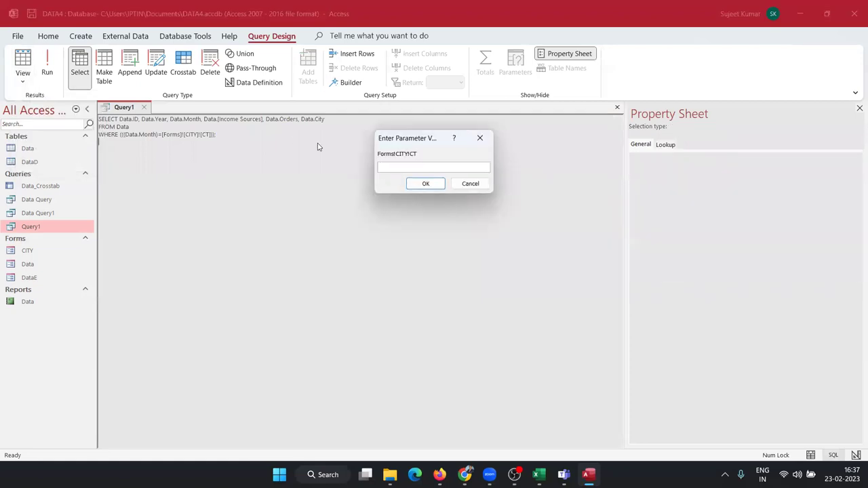
{"action": "left_click", "coordinate": [477, 183]}
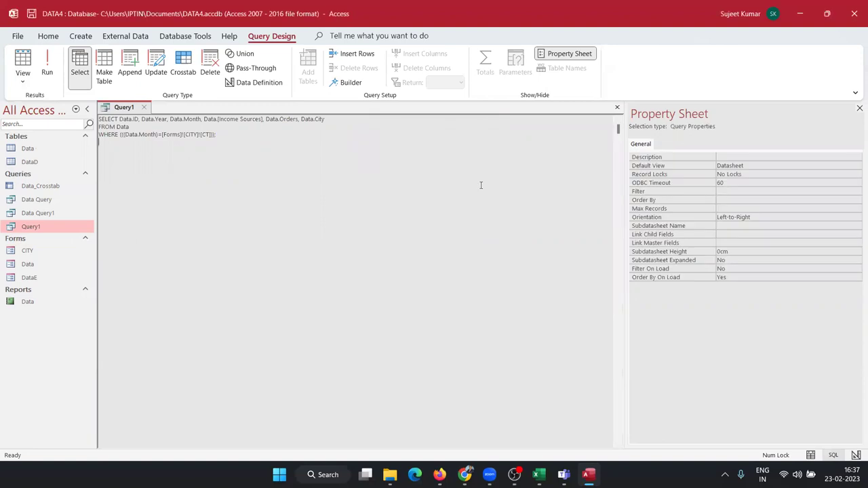